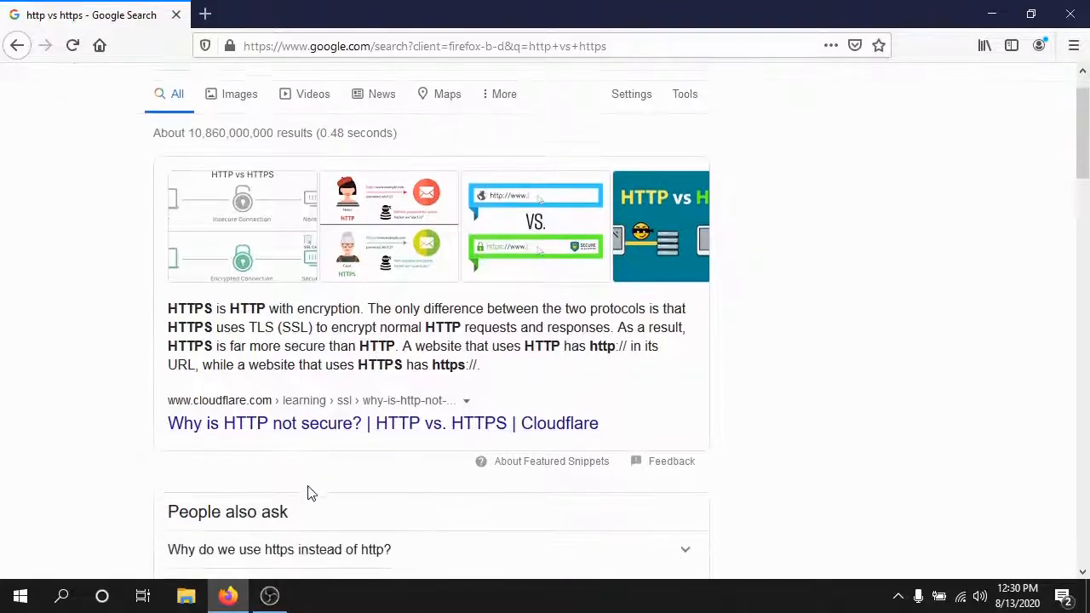
- Open Cloudflare's "Why is HTTP not secure?" search result in a new tab and switch to it
{"action": "right_click", "coordinate": [308, 394]}
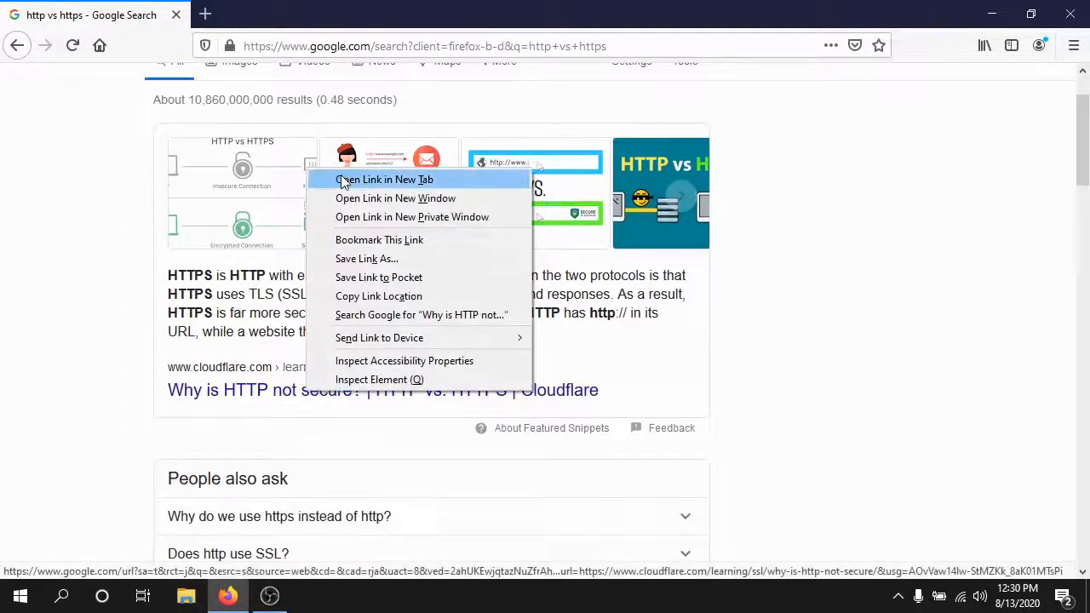
{"action": "left_click", "coordinate": [357, 179]}
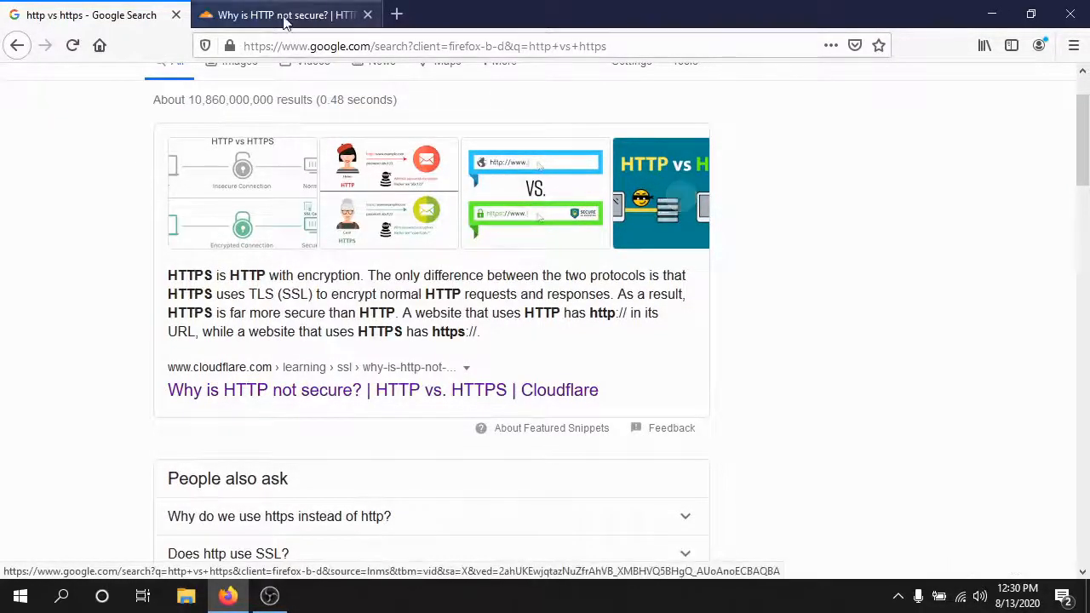
{"action": "left_click", "coordinate": [287, 15]}
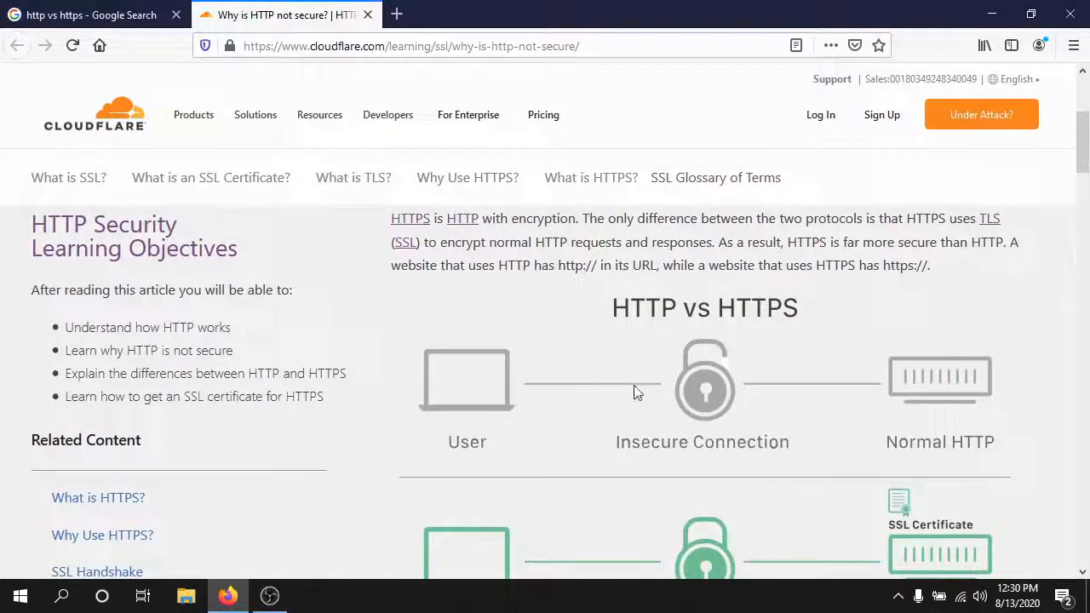
- Read through the article's HTTP vs HTTPS diagram and its sections on HTTP requests, responses and HTTPS
{"action": "scroll", "coordinate": [706, 416], "scroll_direction": "down", "scroll_amount": 1}
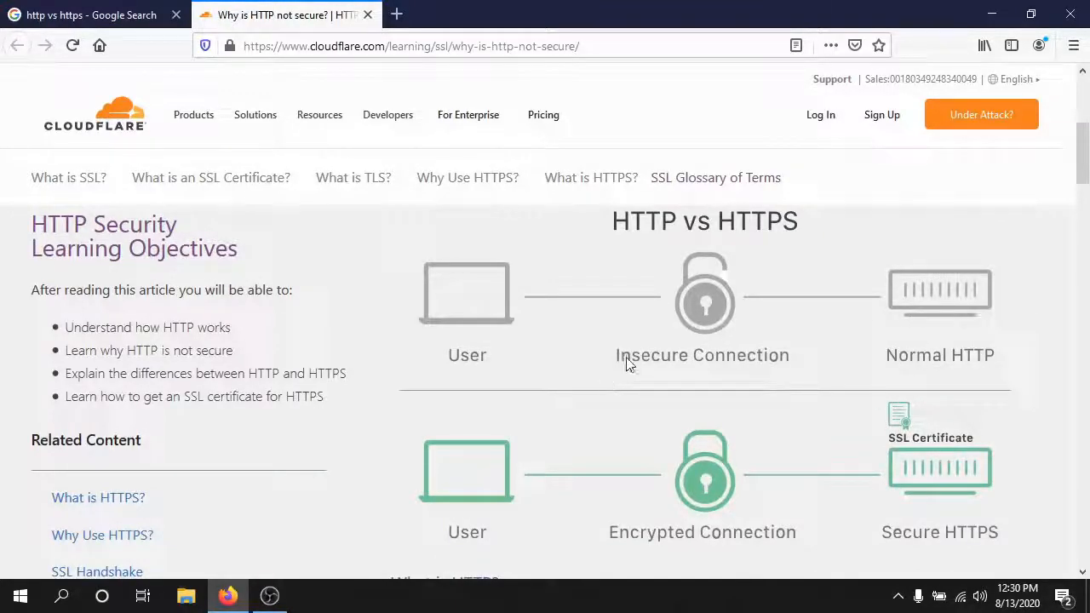
{"action": "scroll", "coordinate": [671, 390], "scroll_direction": "down", "scroll_amount": 1}
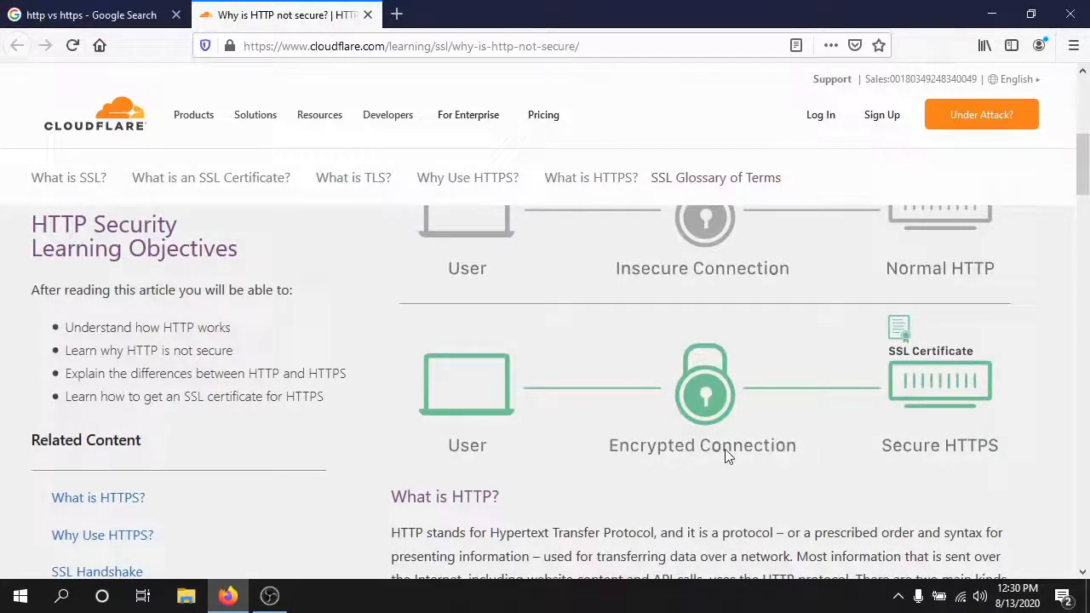
{"action": "scroll", "coordinate": [725, 455], "scroll_direction": "down", "scroll_amount": 6}
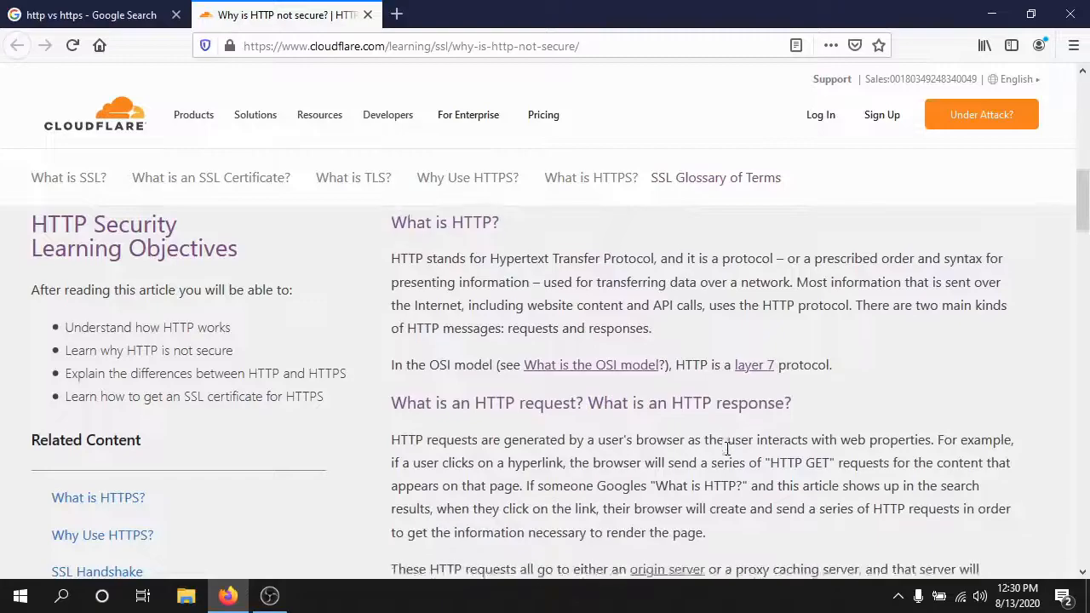
{"action": "scroll", "coordinate": [725, 455], "scroll_direction": "down", "scroll_amount": 5}
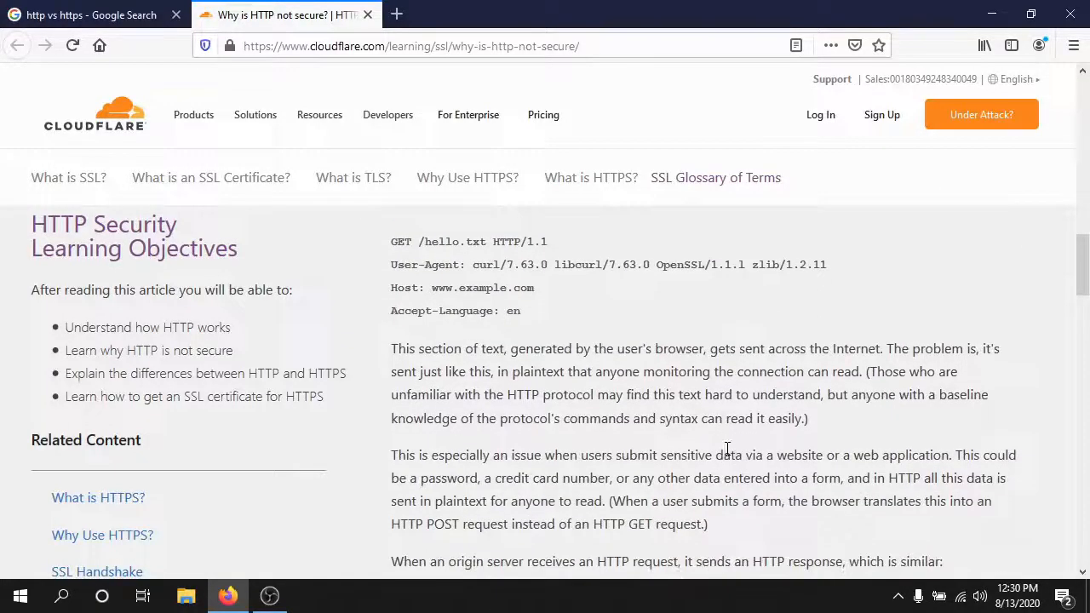
{"action": "scroll", "coordinate": [727, 448], "scroll_direction": "down", "scroll_amount": 4}
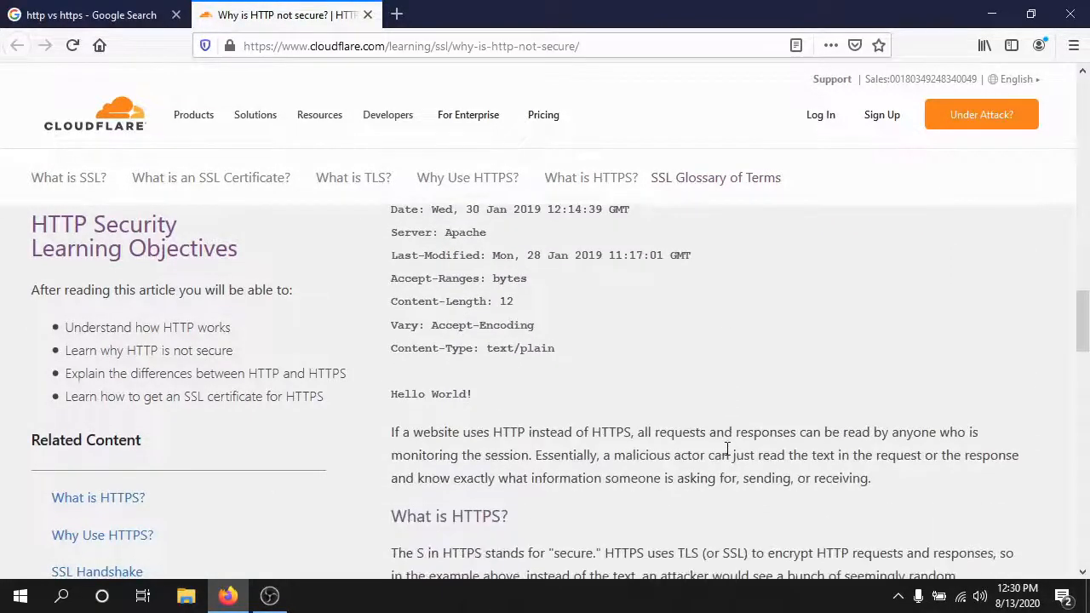
{"action": "scroll", "coordinate": [727, 448], "scroll_direction": "down", "scroll_amount": 3}
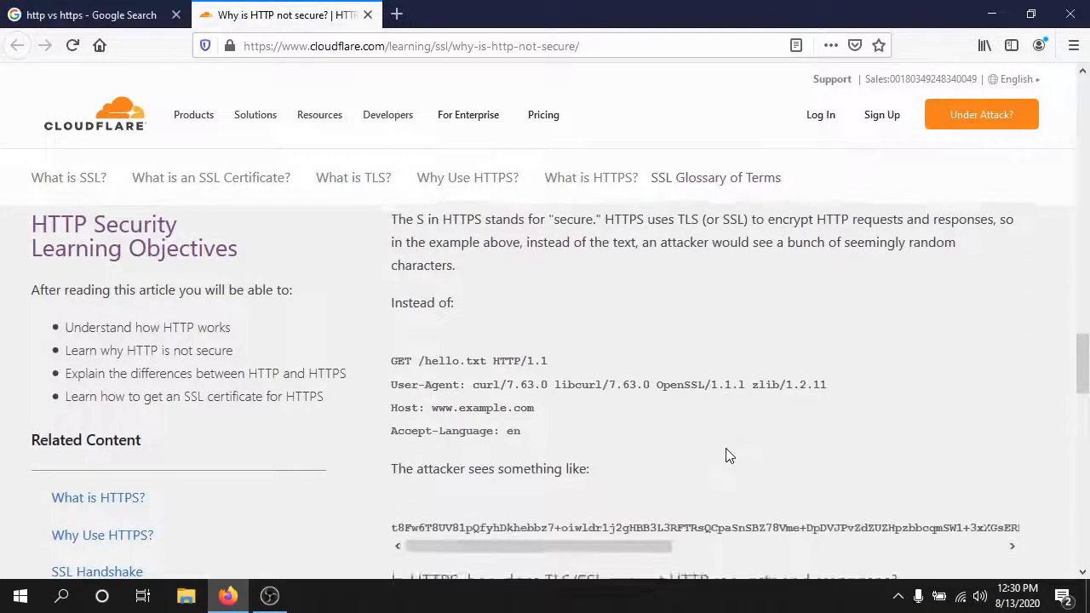
{"action": "scroll", "coordinate": [725, 456], "scroll_direction": "up", "scroll_amount": 3}
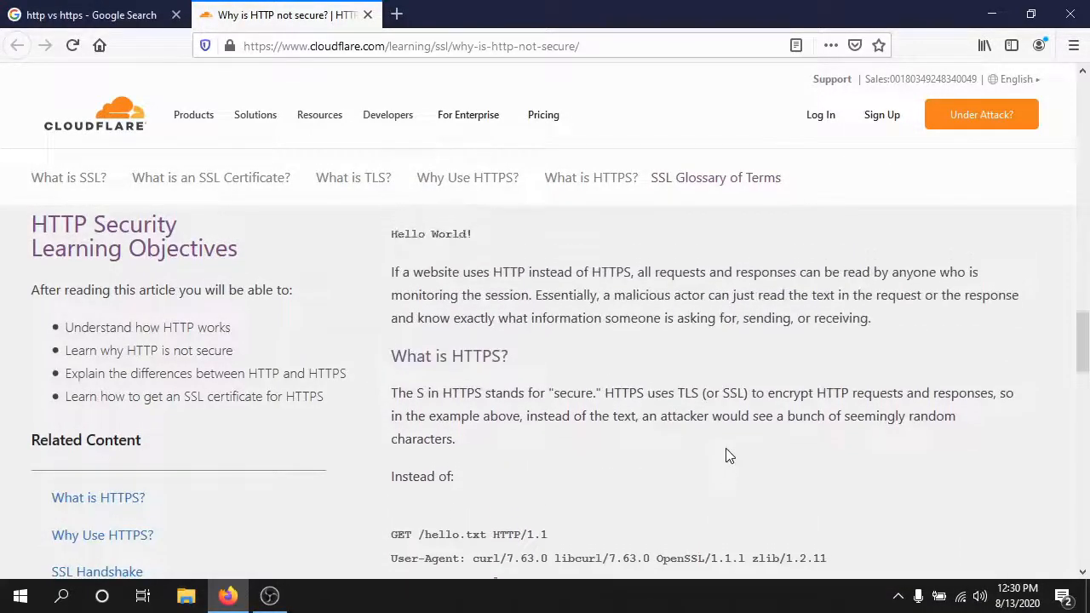
{"action": "scroll", "coordinate": [729, 456], "scroll_direction": "up", "scroll_amount": 3}
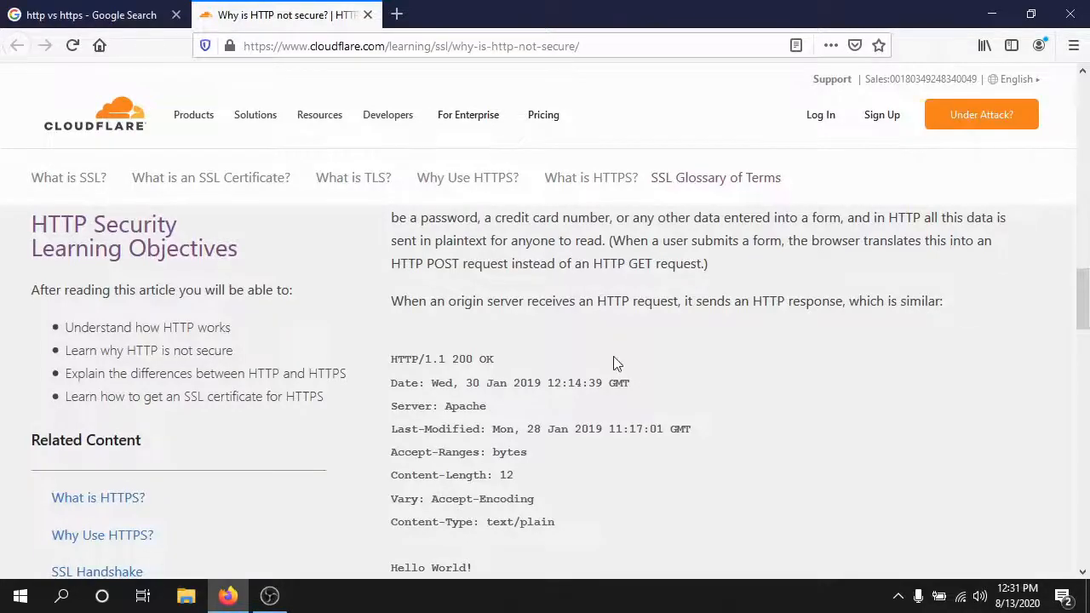
- Examine the sample HTTP response and highlight its plaintext "Hello World!" body
{"action": "scroll", "coordinate": [613, 356], "scroll_direction": "down", "scroll_amount": 1}
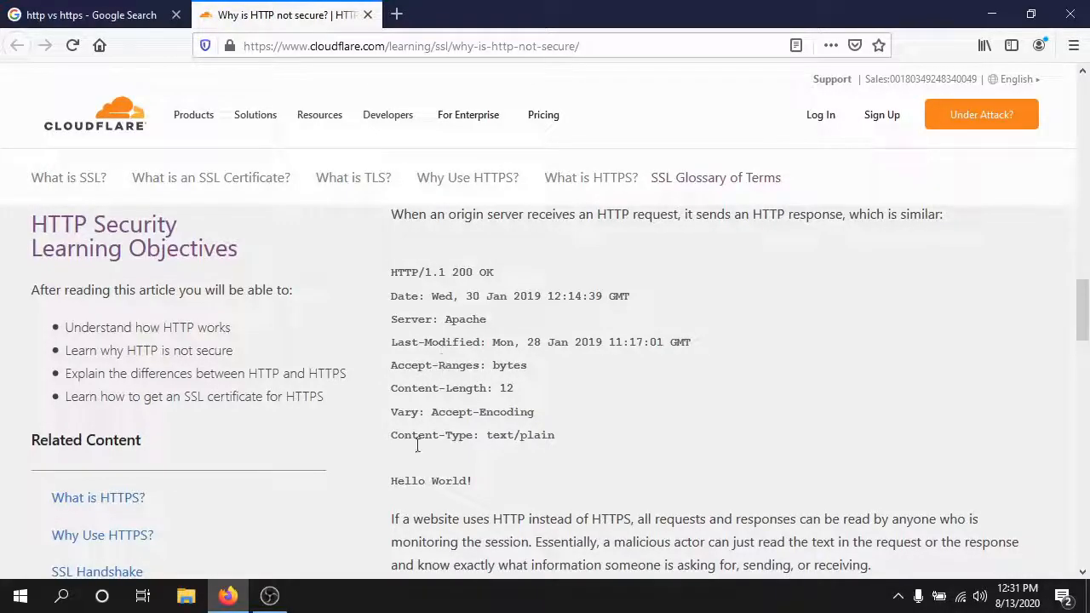
{"action": "left_click_drag", "start_coordinate": [392, 480], "coordinate": [487, 482]}
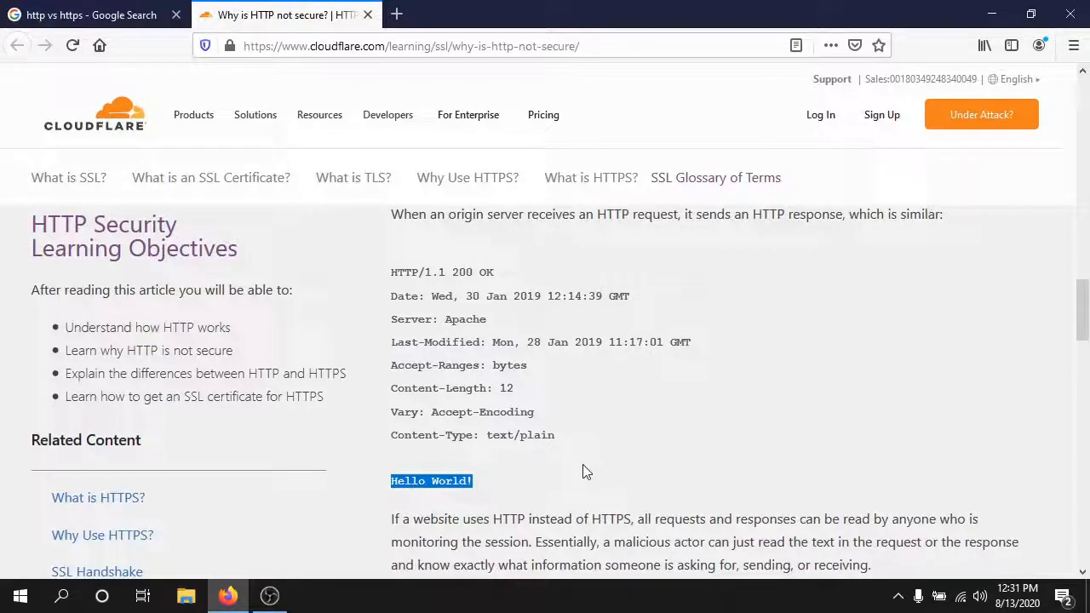
{"action": "scroll", "coordinate": [601, 467], "scroll_direction": "down", "scroll_amount": 2}
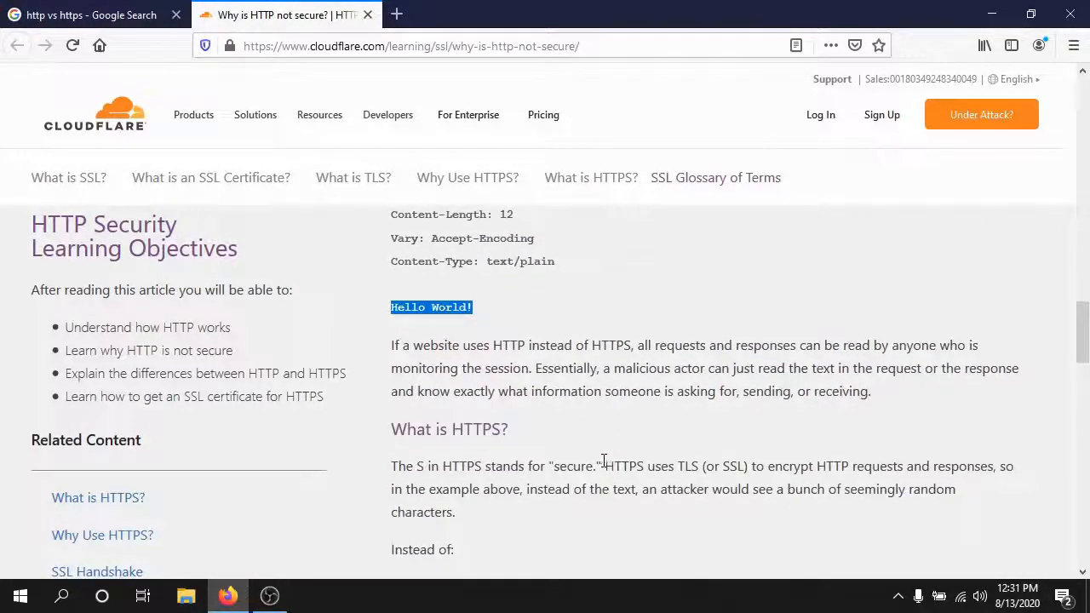
{"action": "scroll", "coordinate": [604, 460], "scroll_direction": "up", "scroll_amount": 2}
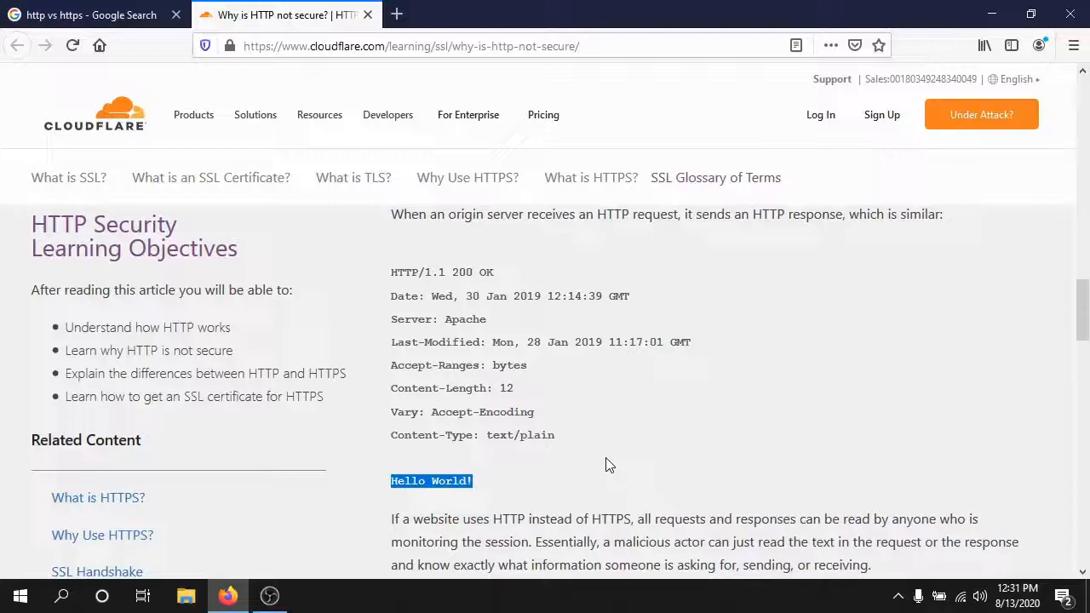
{"action": "double_click", "coordinate": [415, 479]}
{"action": "scroll", "coordinate": [521, 465], "scroll_direction": "down", "scroll_amount": 3}
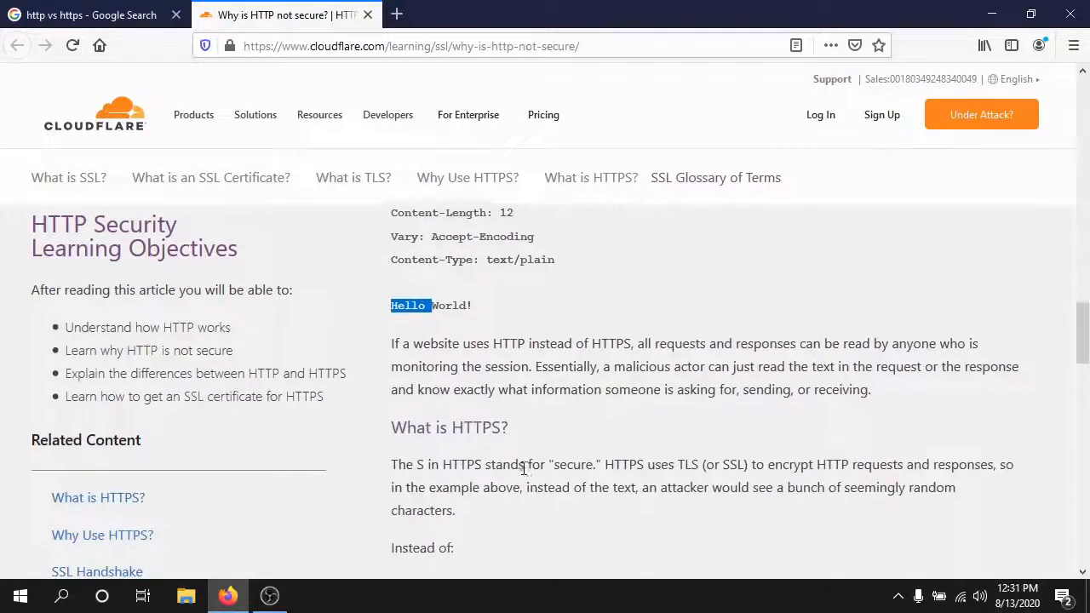
- Compare the plaintext request and response text with the encrypted string an attacker sees in the "What is HTTPS?" section
{"action": "scroll", "coordinate": [517, 384], "scroll_direction": "down", "scroll_amount": 2}
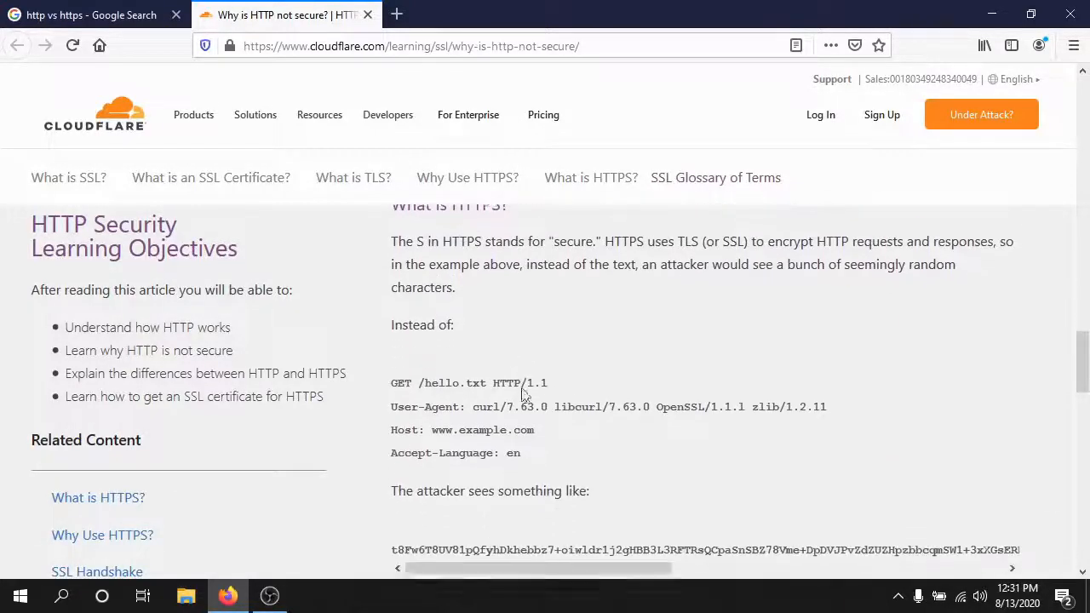
{"action": "left_click_drag", "start_coordinate": [391, 345], "coordinate": [577, 418]}
{"action": "left_click", "coordinate": [587, 430]}
{"action": "scroll", "coordinate": [587, 430], "scroll_direction": "down", "scroll_amount": 1}
{"action": "scroll", "coordinate": [564, 394], "scroll_direction": "up", "scroll_amount": 2}
{"action": "scroll", "coordinate": [536, 394], "scroll_direction": "up", "scroll_amount": 4}
{"action": "left_click_drag", "start_coordinate": [391, 392], "coordinate": [474, 390]}
{"action": "scroll", "coordinate": [526, 410], "scroll_direction": "down", "scroll_amount": 1}
{"action": "scroll", "coordinate": [526, 409], "scroll_direction": "down", "scroll_amount": 5}
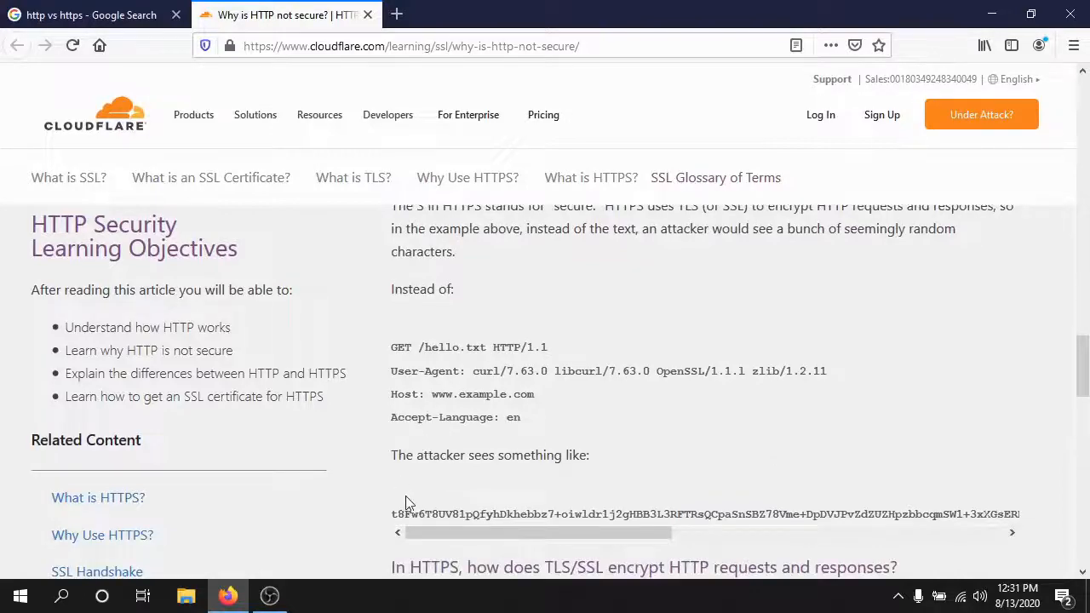
{"action": "left_click_drag", "start_coordinate": [393, 427], "coordinate": [340, 457]}
{"action": "left_click", "coordinate": [637, 426]}
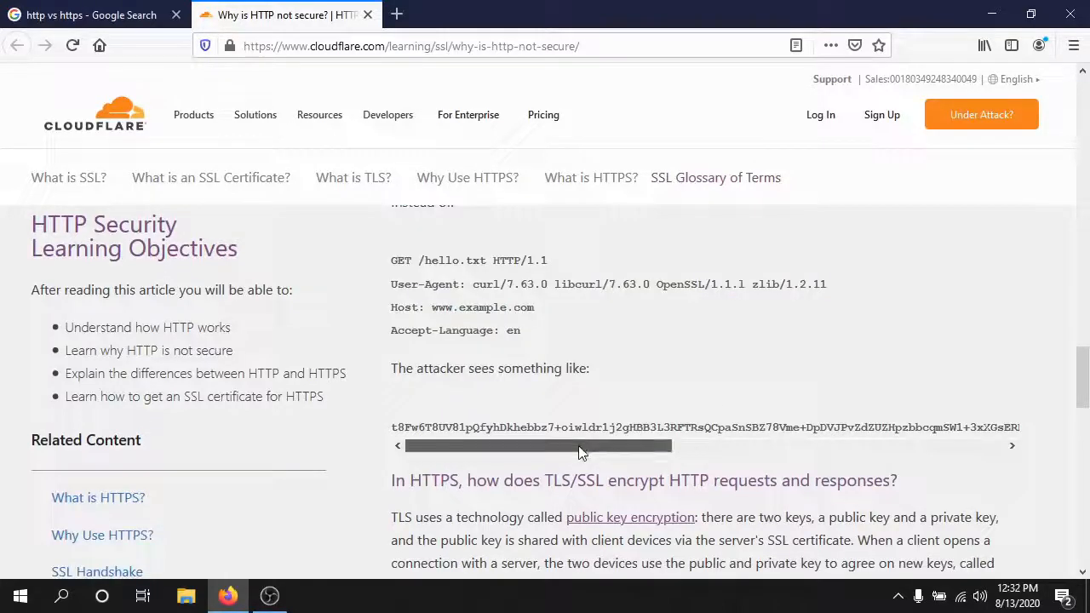
{"action": "scroll", "coordinate": [571, 459], "scroll_direction": "down", "scroll_amount": 2}
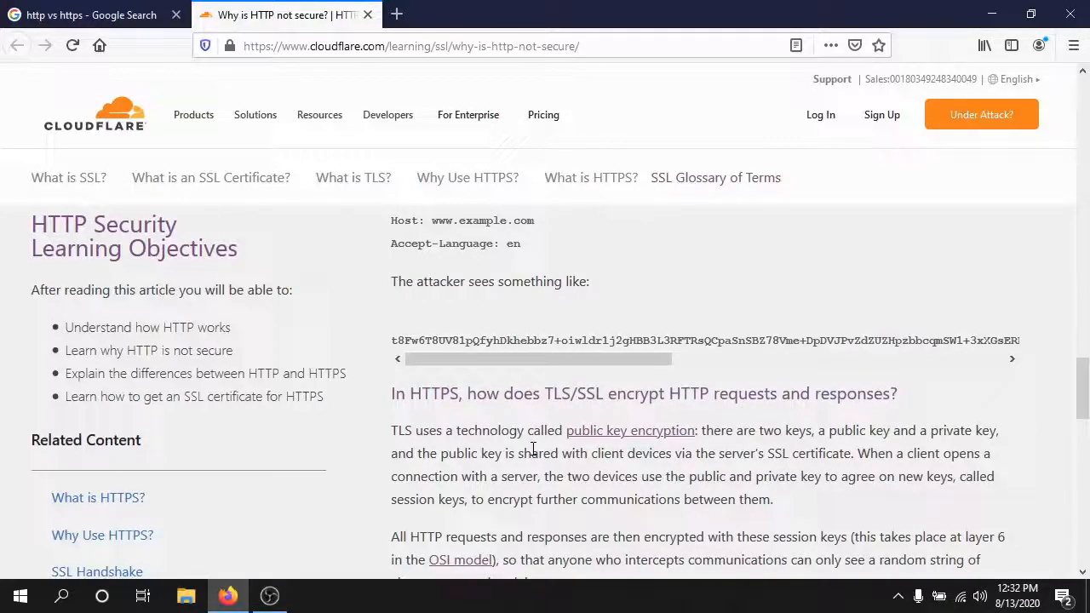
- Open serveruji.my.id in a new tab and check the site's connection security indicator
{"action": "left_click", "coordinate": [396, 14]}
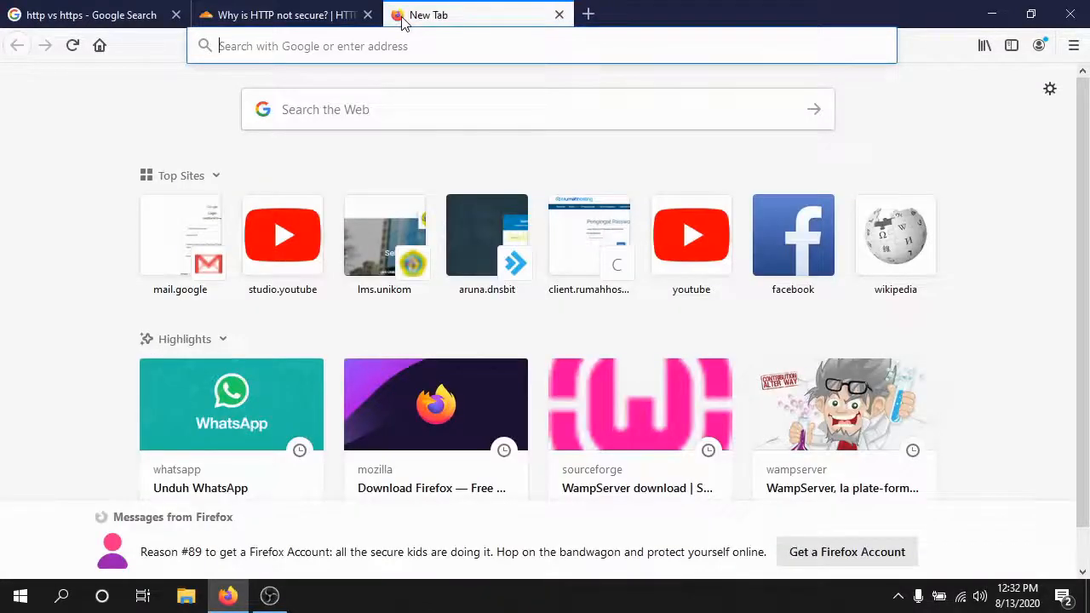
{"action": "type", "text": "serveruji.my.id/"}
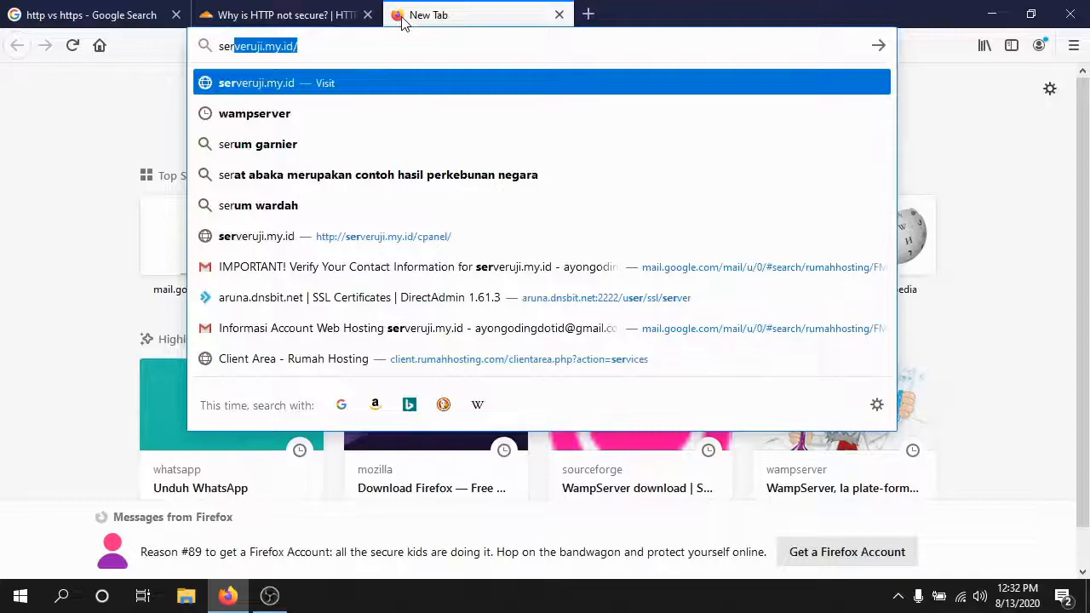
{"action": "key", "text": "Return"}
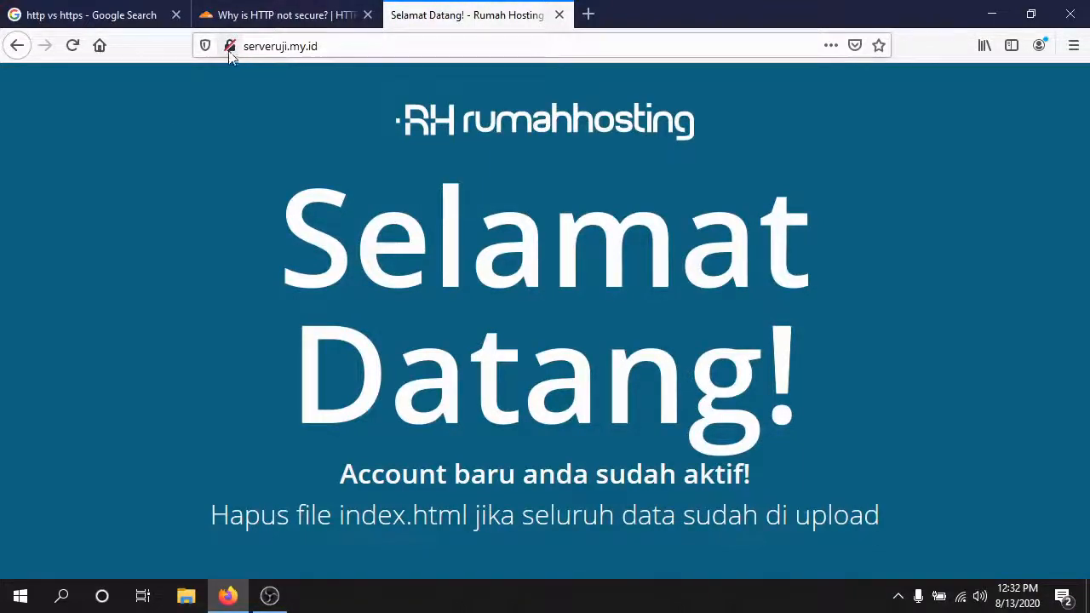
{"action": "mouse_move", "coordinate": [229, 51]}
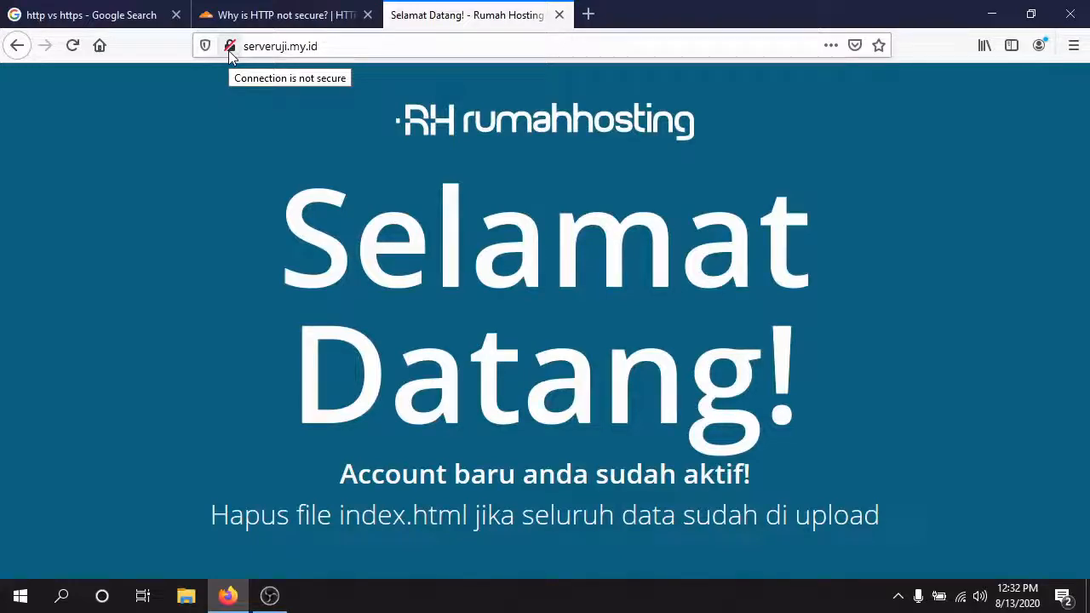
- Open serveruji.my.id/cpanel in a new tab and sign in to DirectAdmin with the prefilled credentials
{"action": "left_click", "coordinate": [589, 15]}
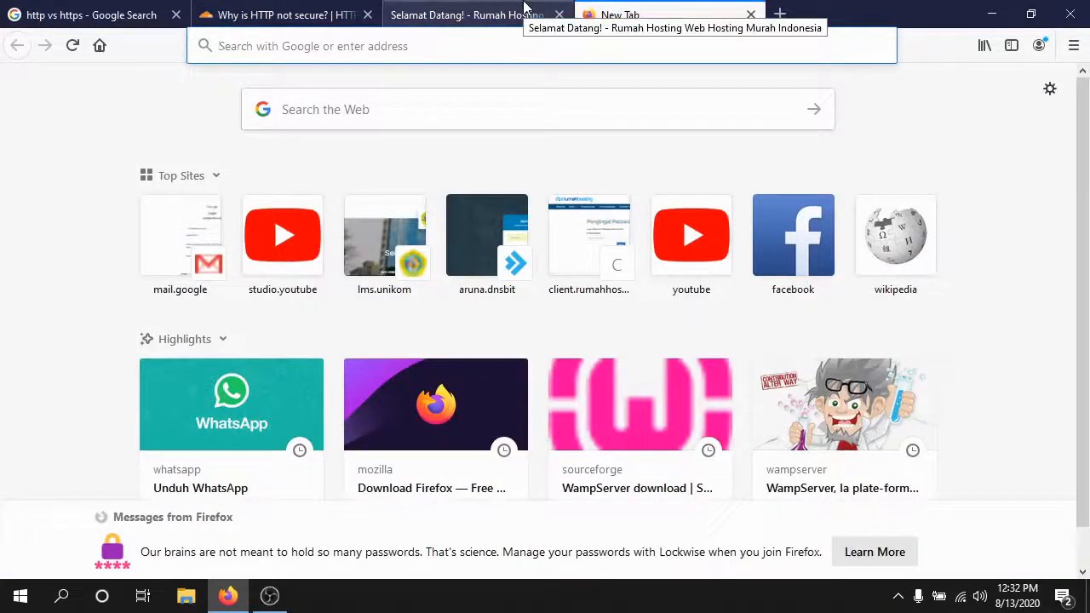
{"action": "type", "text": "serveruji.my.id/cpanel"}
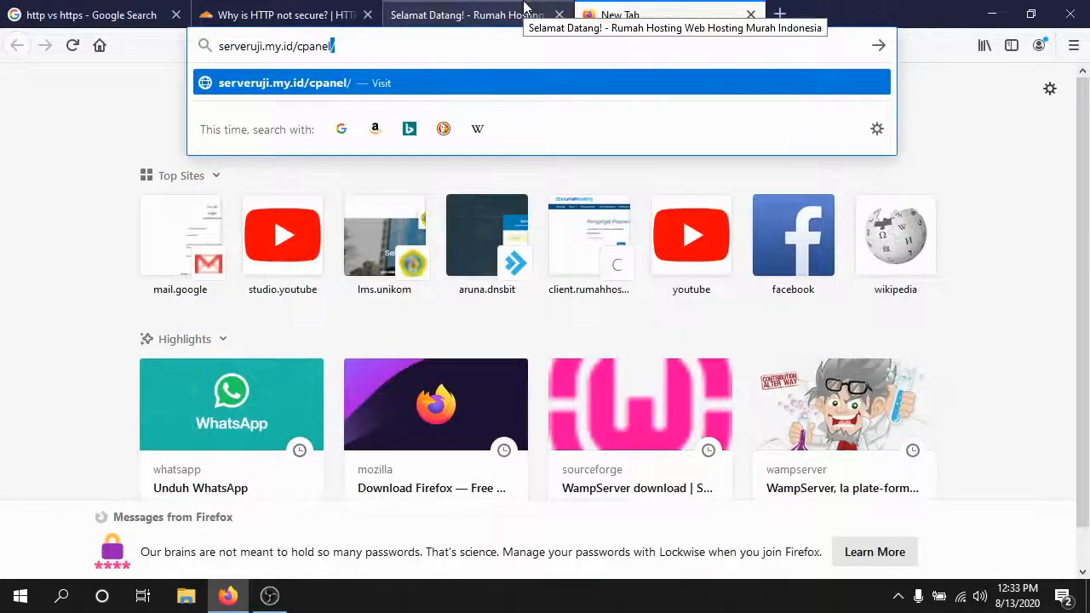
{"action": "key", "text": "Return"}
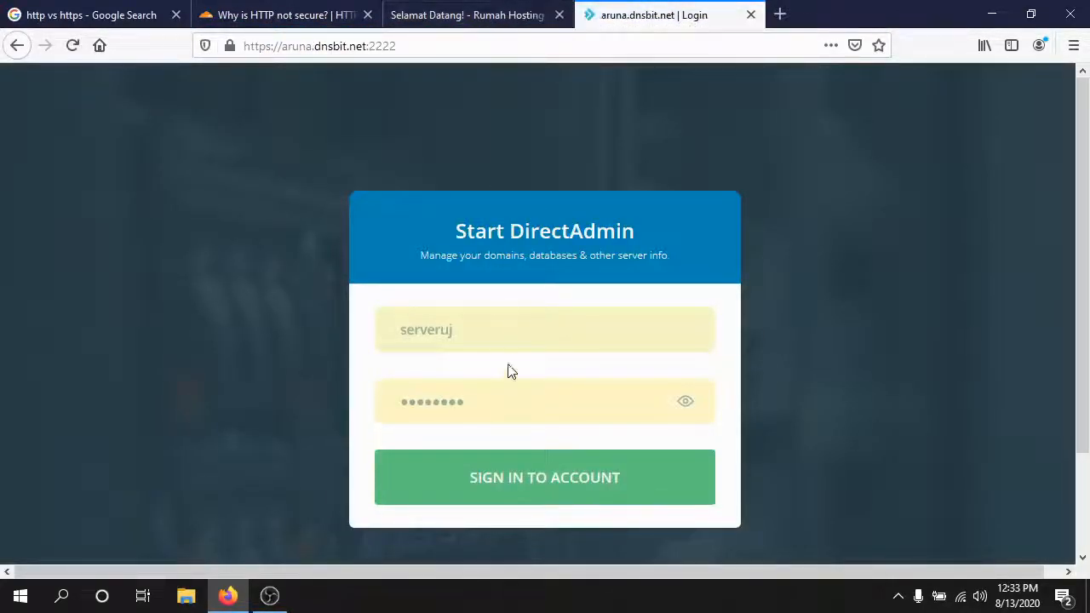
{"action": "left_click", "coordinate": [525, 476]}
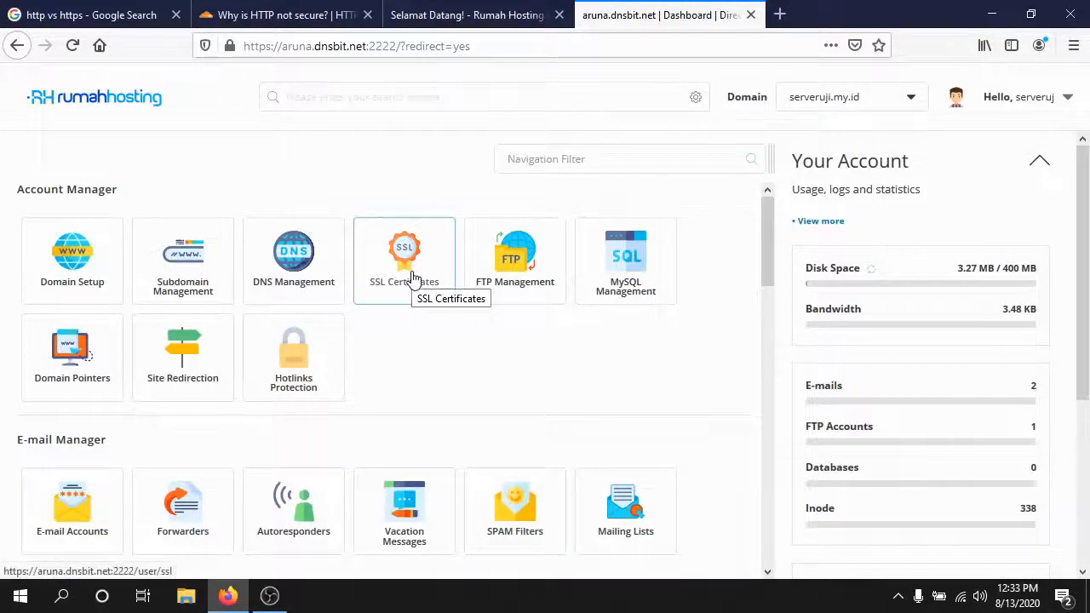
- Search the web in a new tab for "ssl sertificates" and look over the certificate providers' offers
{"action": "left_click", "coordinate": [777, 16]}
{"action": "type", "text": "ssl "}
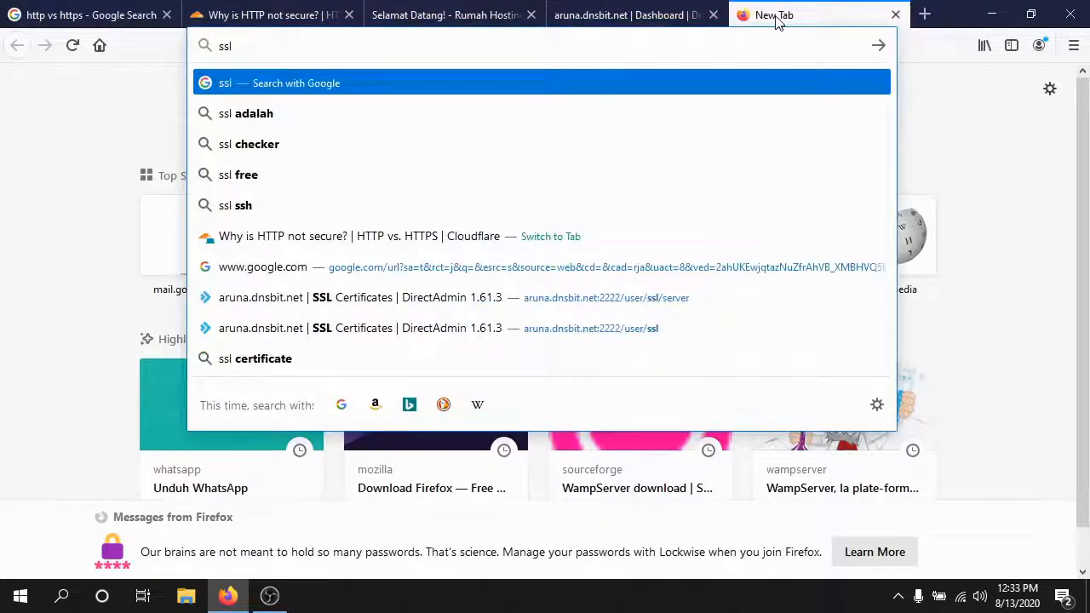
{"action": "type", "text": "sertificates"}
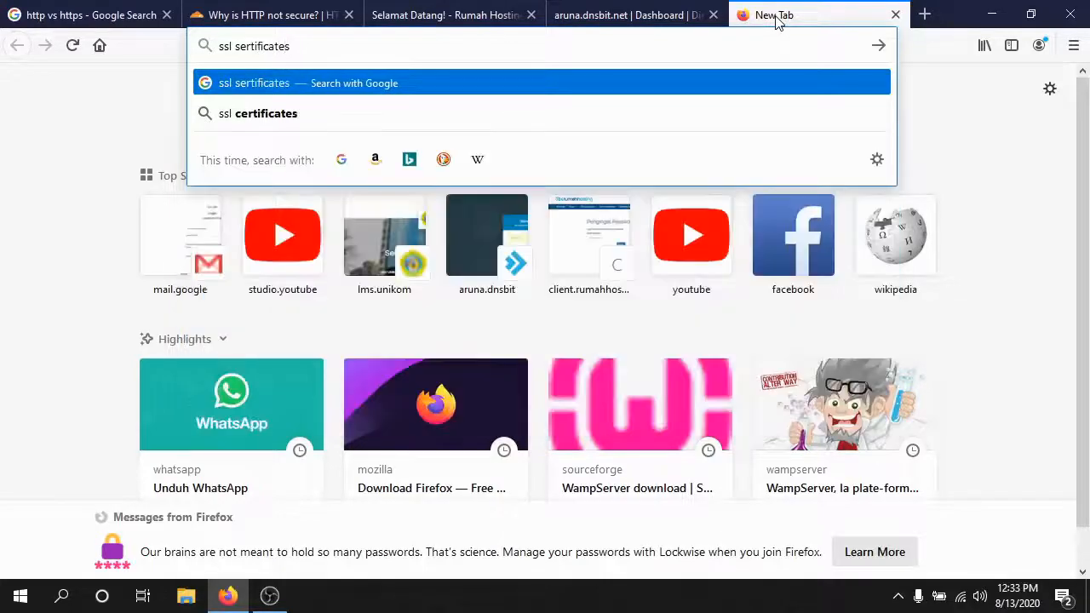
{"action": "key", "text": "Return"}
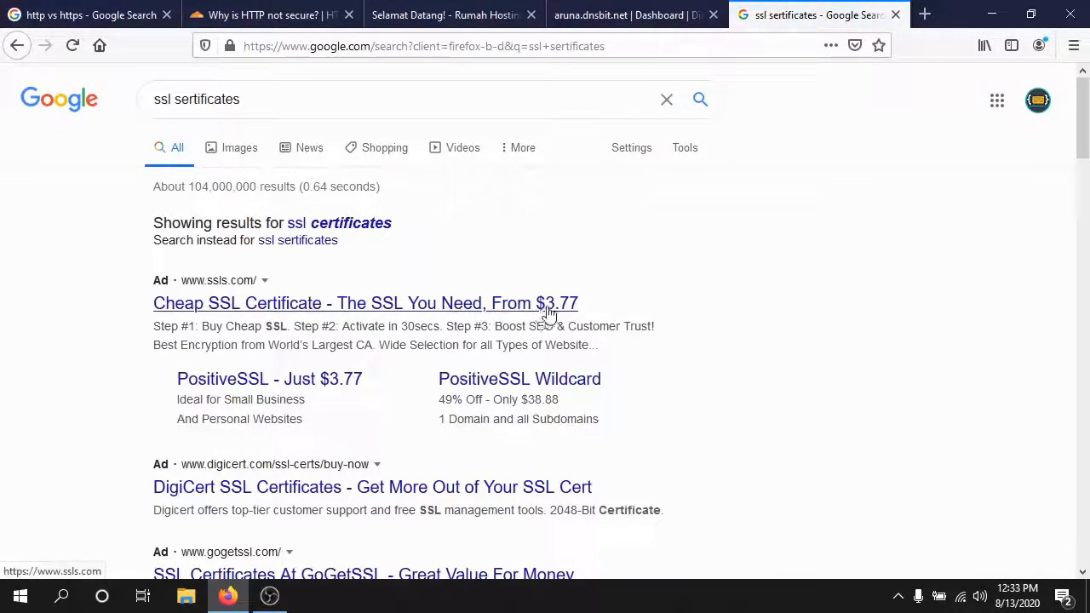
{"action": "scroll", "coordinate": [555, 304], "scroll_direction": "down", "scroll_amount": 2}
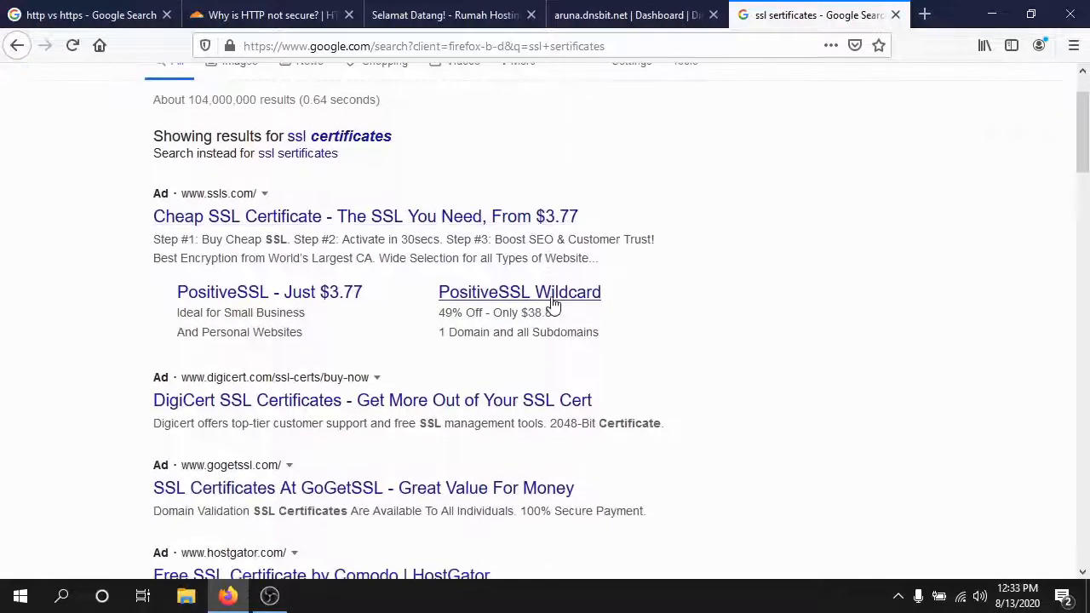
{"action": "scroll", "coordinate": [575, 354], "scroll_direction": "down", "scroll_amount": 2}
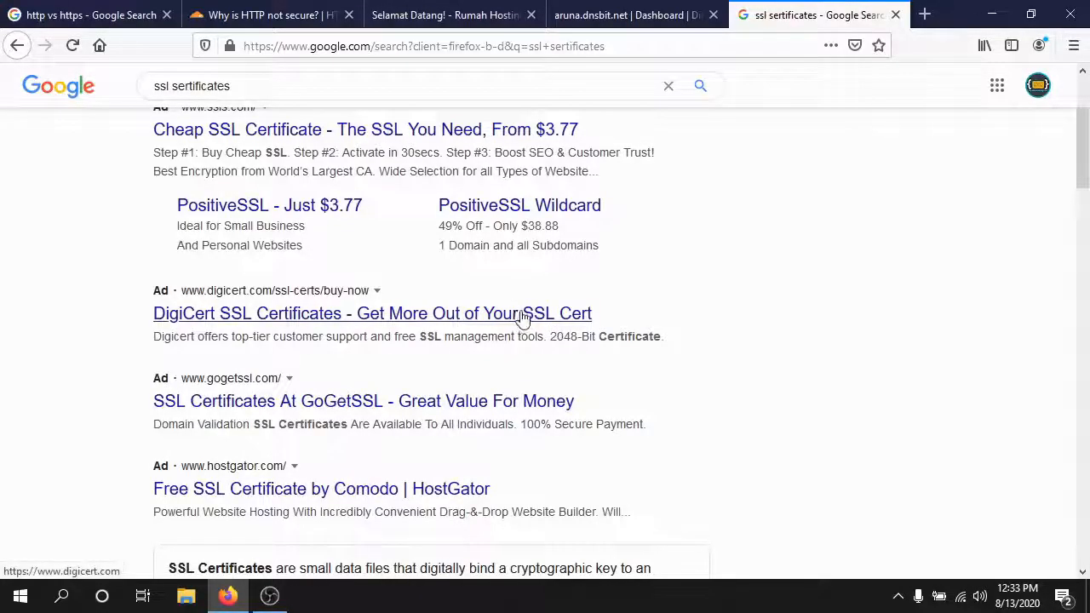
- Return to the DirectAdmin dashboard and open the SSL Certificates page for serveruji.my.id
{"action": "left_click", "coordinate": [634, 18]}
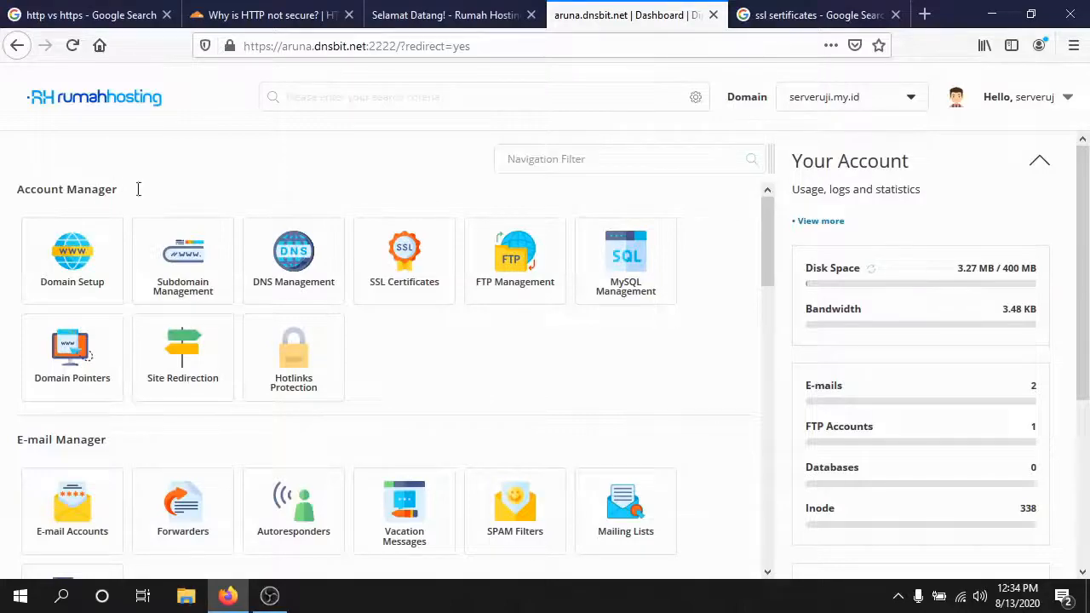
{"action": "left_click", "coordinate": [398, 273]}
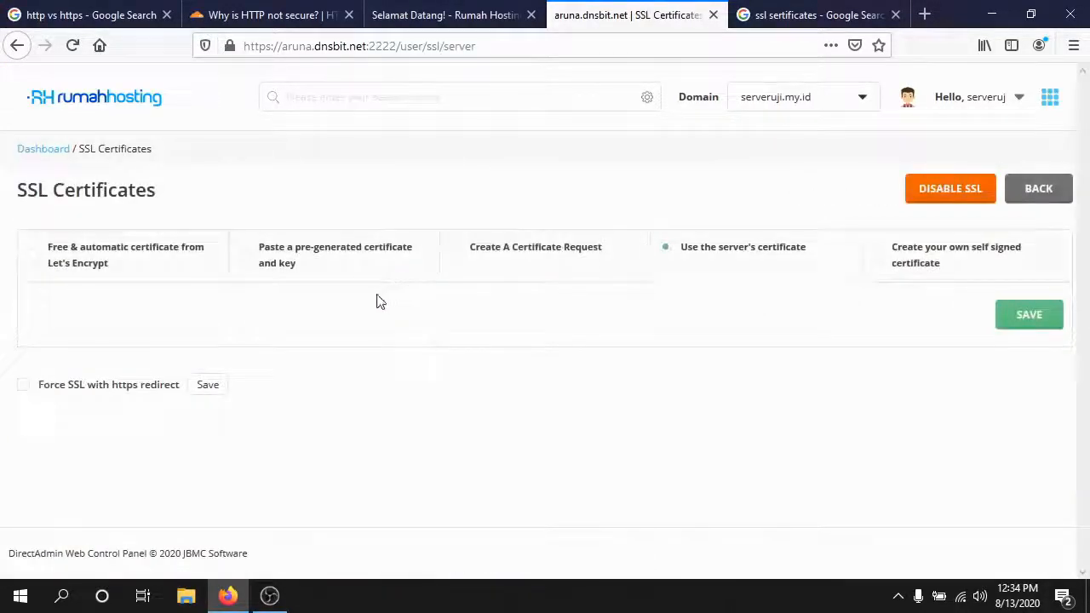
{"action": "left_click", "coordinate": [38, 265]}
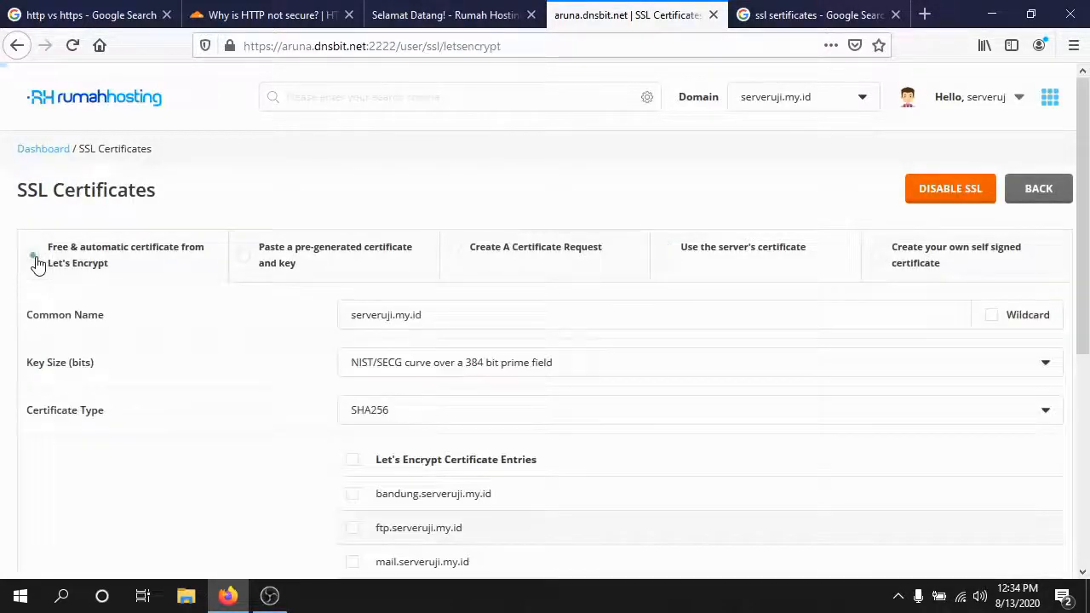
{"action": "scroll", "coordinate": [94, 285], "scroll_direction": "down", "scroll_amount": 1}
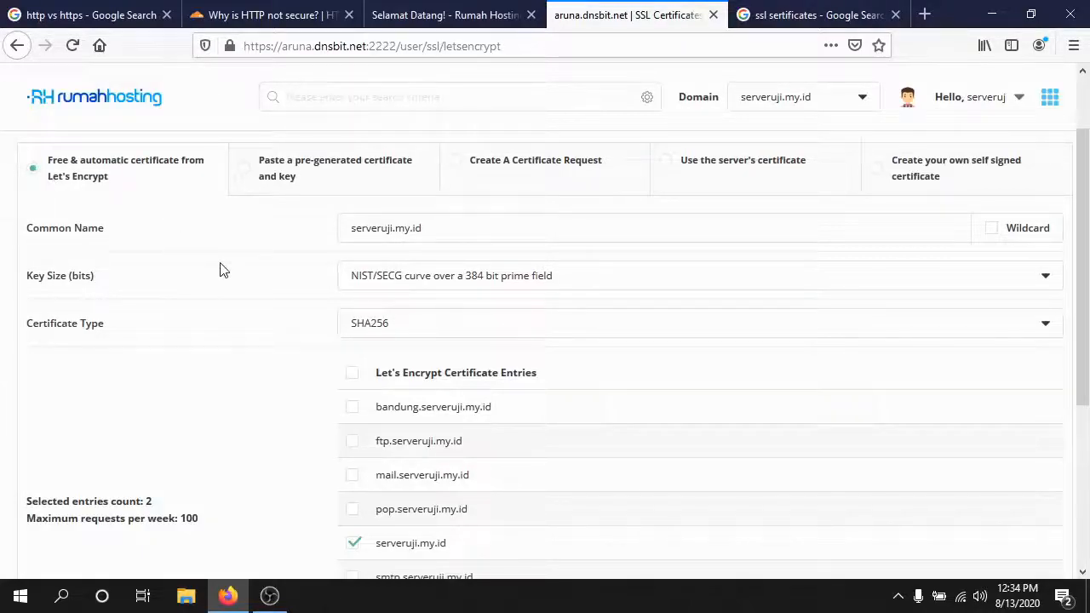
{"action": "scroll", "coordinate": [221, 268], "scroll_direction": "down", "scroll_amount": 2}
{"action": "scroll", "coordinate": [298, 310], "scroll_direction": "down", "scroll_amount": 2}
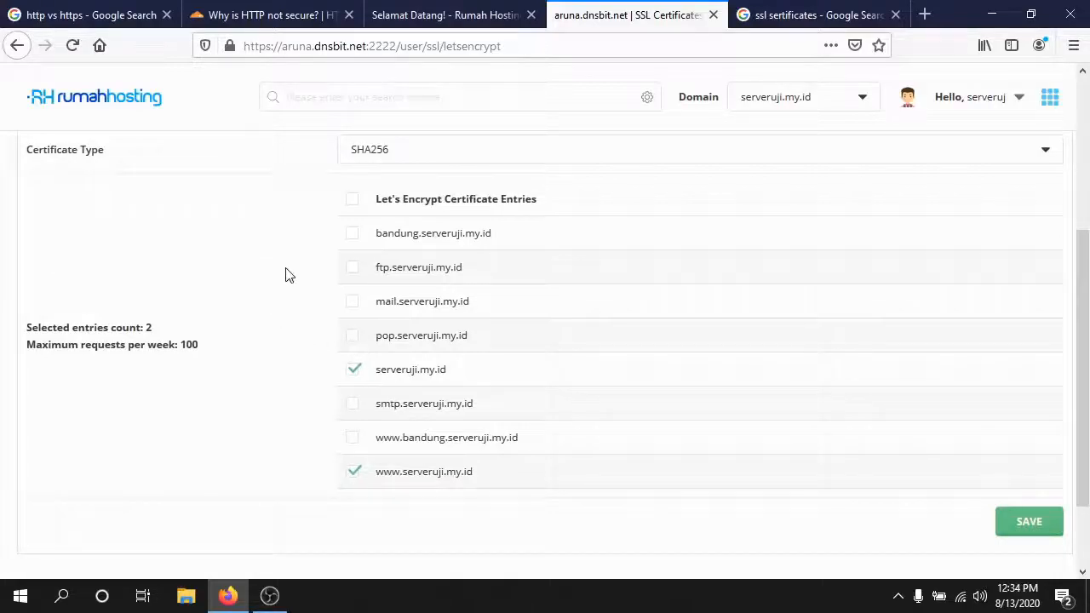
{"action": "scroll", "coordinate": [344, 268], "scroll_direction": "down", "scroll_amount": 2}
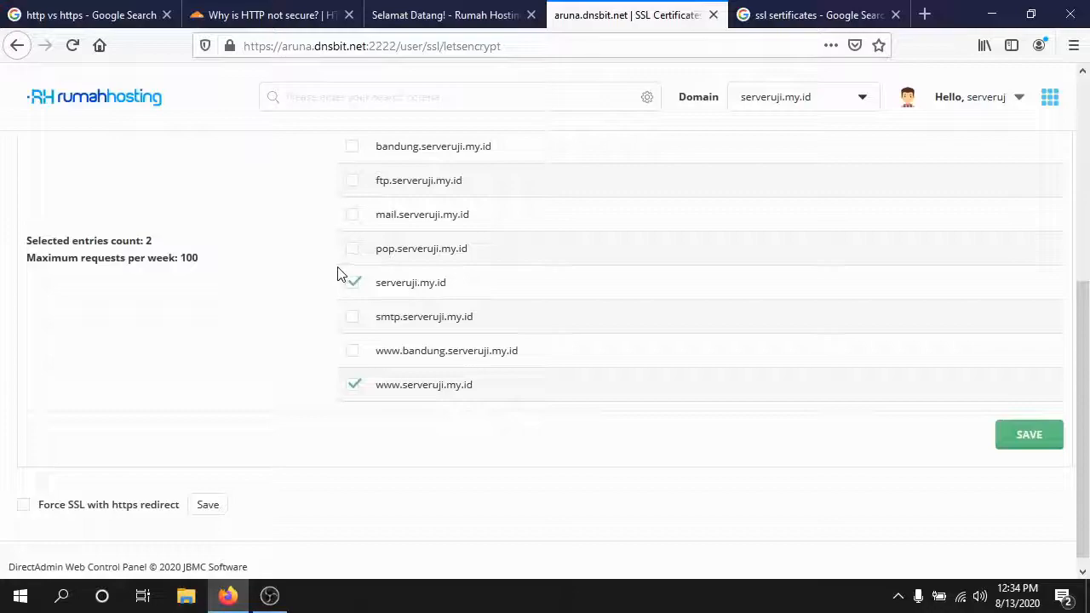
{"action": "scroll", "coordinate": [337, 274], "scroll_direction": "up", "scroll_amount": 2}
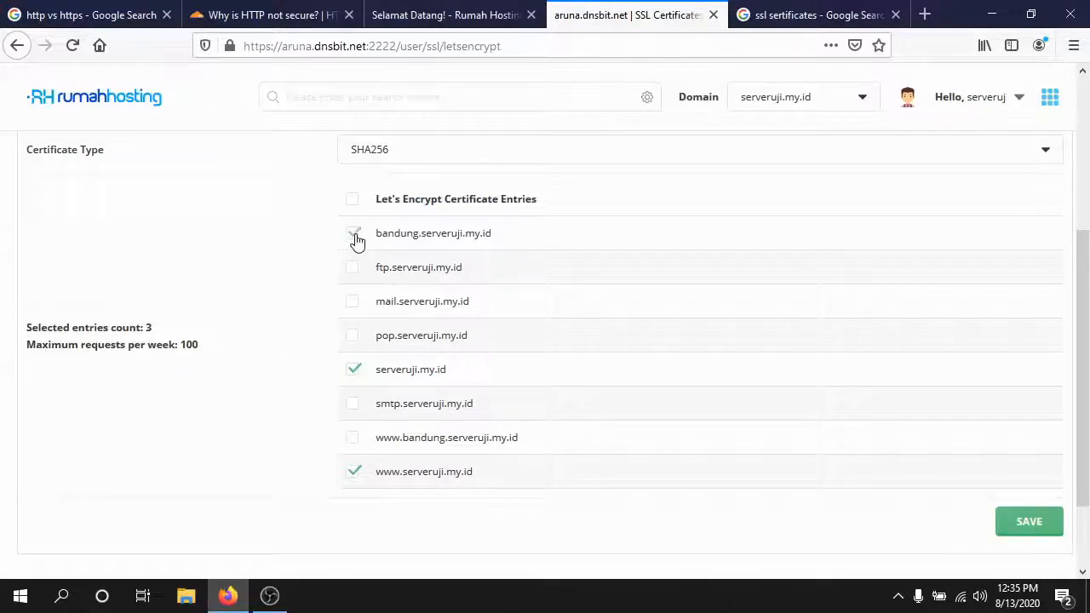
{"action": "left_click", "coordinate": [1034, 527]}
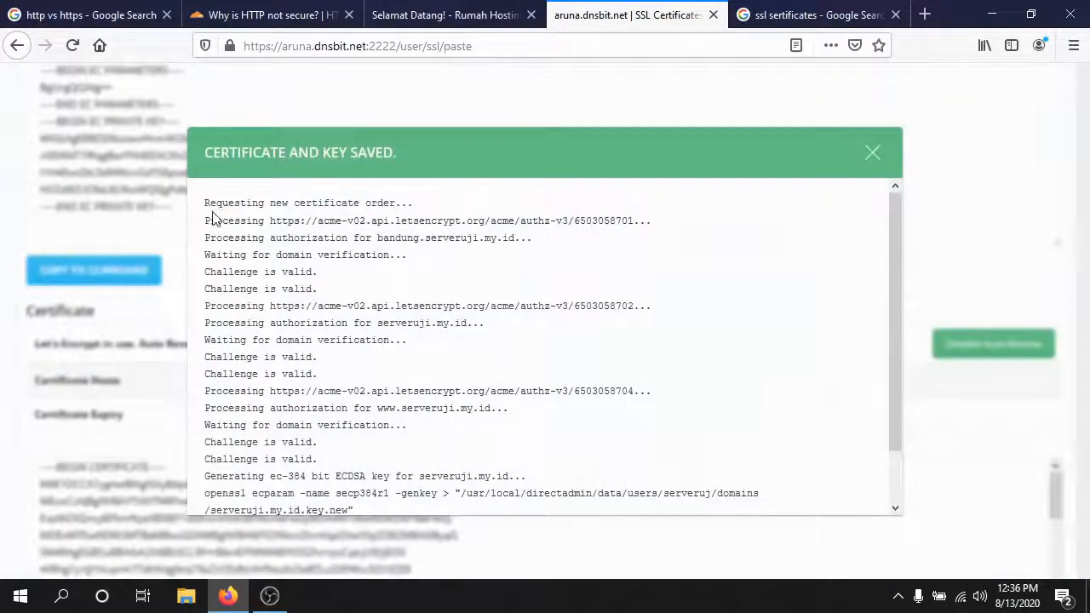
- Review the certificate request log through its domain verification and final lines, and close the message
{"action": "left_click_drag", "start_coordinate": [205, 203], "coordinate": [390, 205]}
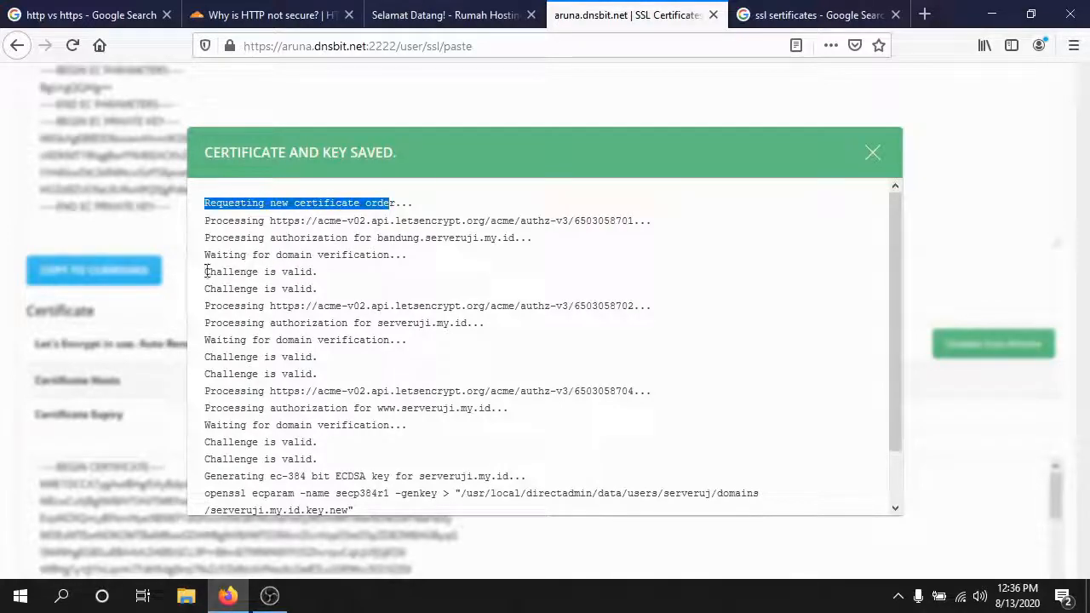
{"action": "left_click_drag", "start_coordinate": [207, 271], "coordinate": [336, 270]}
{"action": "scroll", "coordinate": [348, 319], "scroll_direction": "down", "scroll_amount": 1}
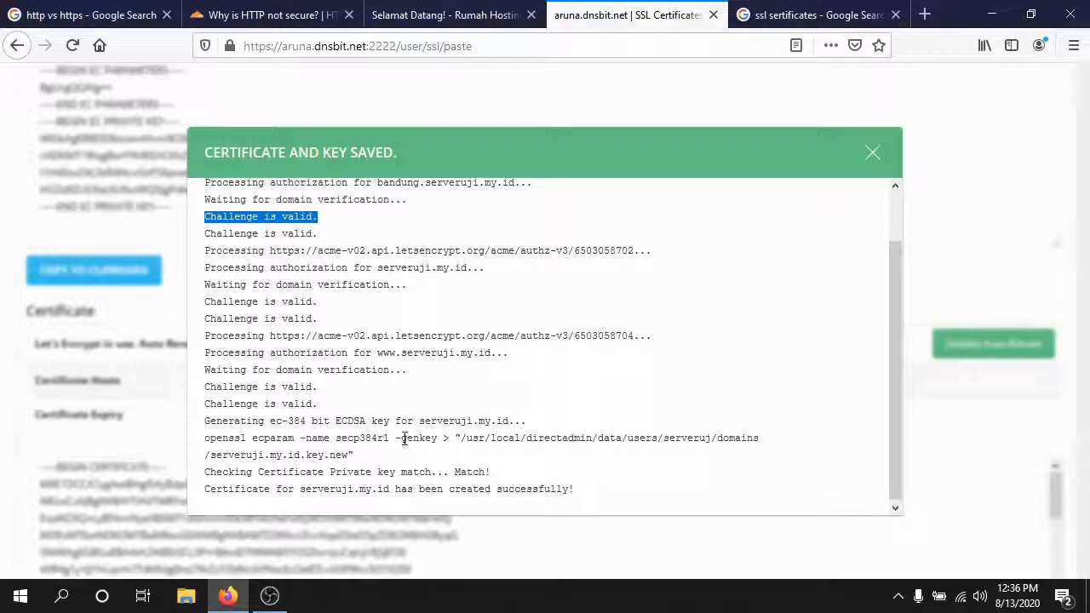
{"action": "left_click_drag", "start_coordinate": [236, 493], "coordinate": [516, 492]}
{"action": "left_click", "coordinate": [579, 494]}
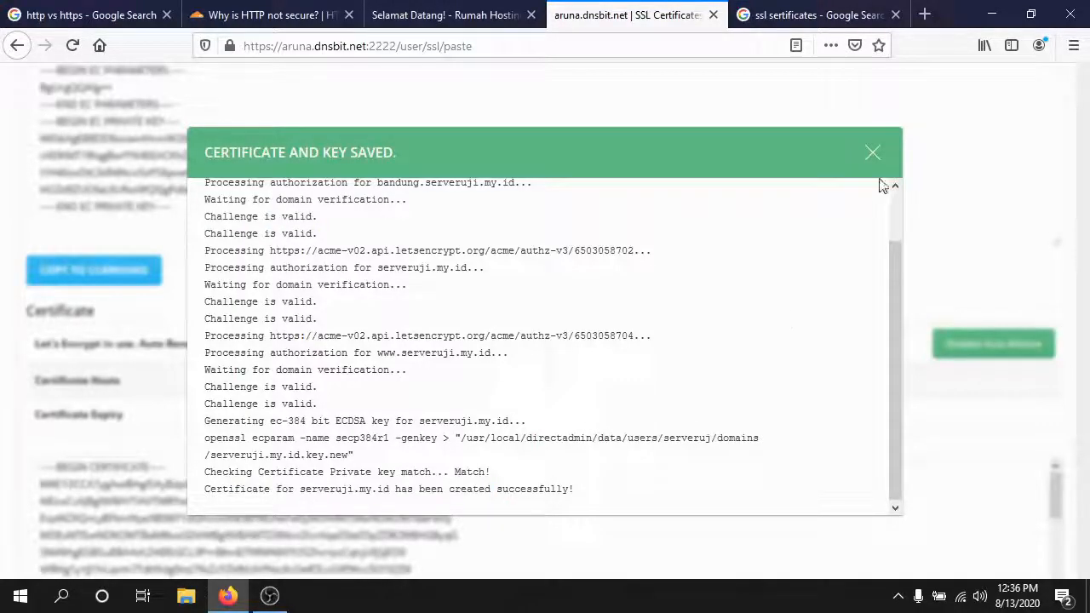
{"action": "left_click", "coordinate": [872, 157]}
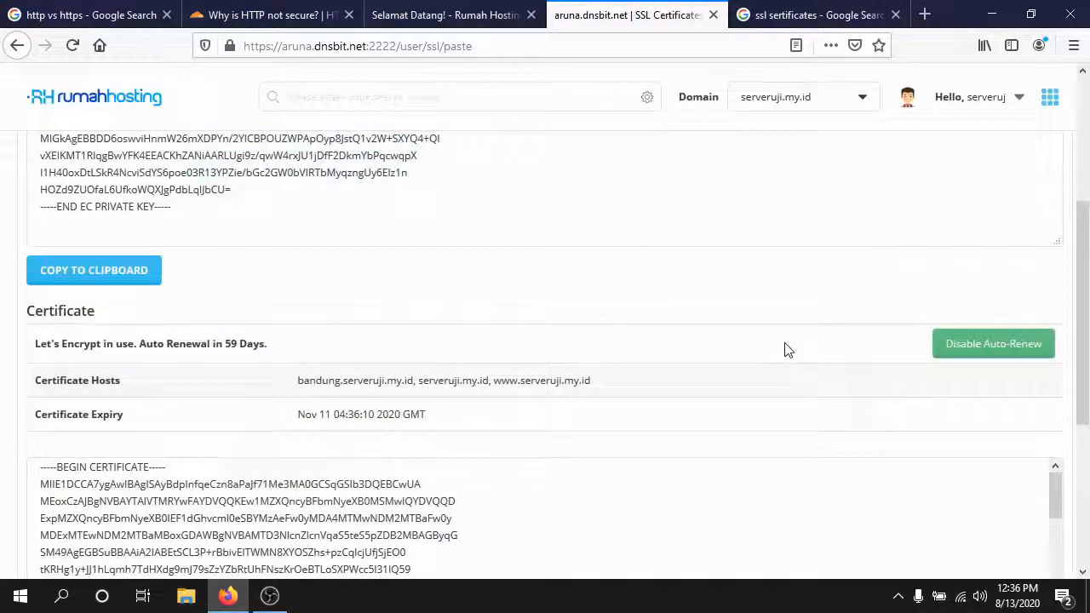
- Save the generated certificate and key, dismiss the confirmation, and look over the key and certificate details
{"action": "left_click_drag", "start_coordinate": [1083, 353], "coordinate": [1083, 554]}
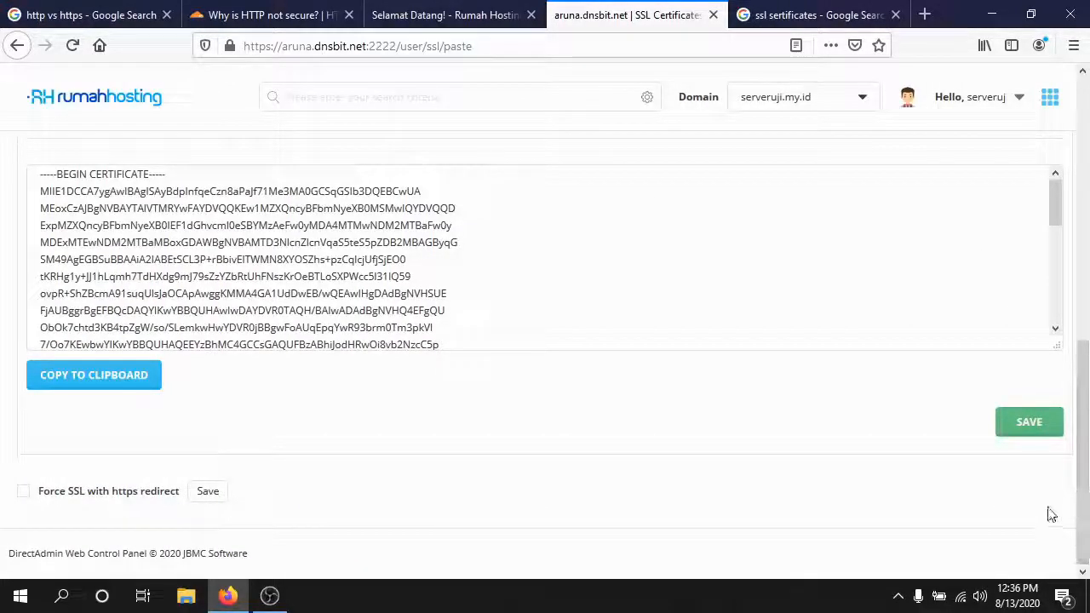
{"action": "left_click", "coordinate": [1040, 434]}
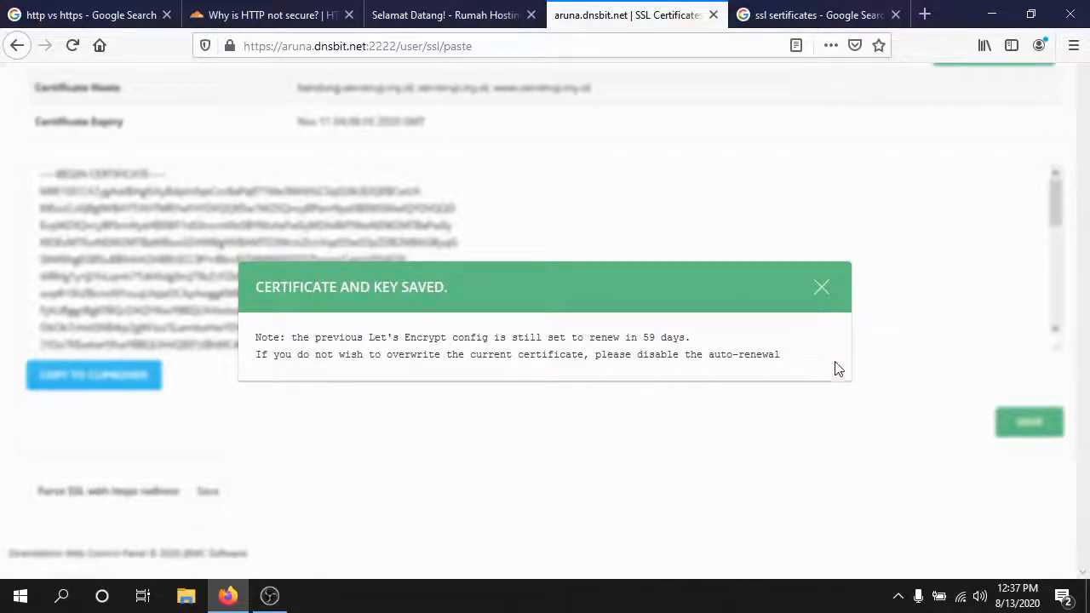
{"action": "left_click", "coordinate": [822, 290]}
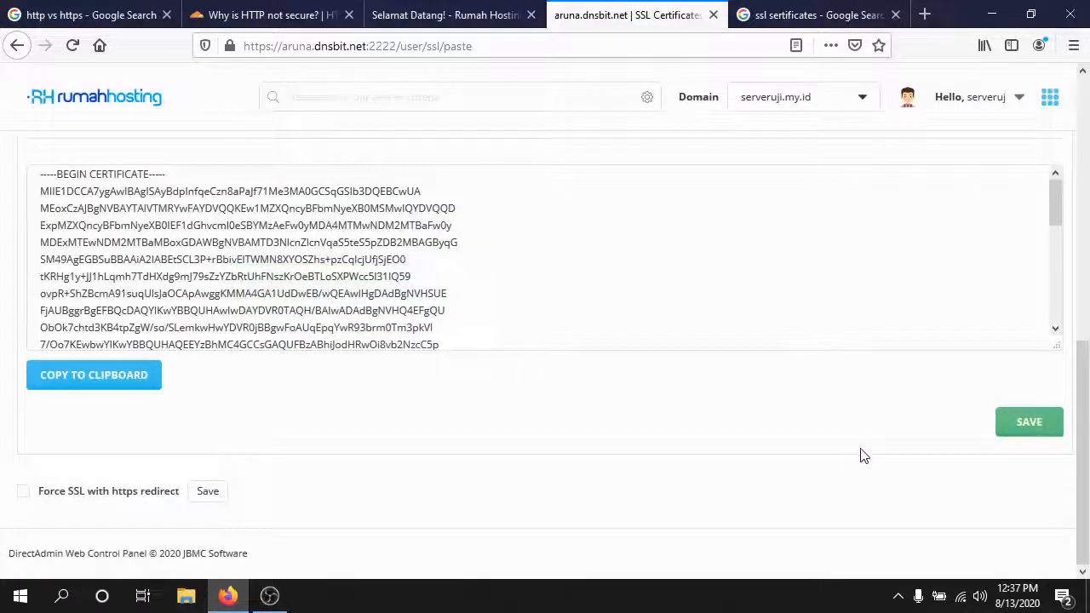
{"action": "scroll", "coordinate": [860, 456], "scroll_direction": "up", "scroll_amount": 10}
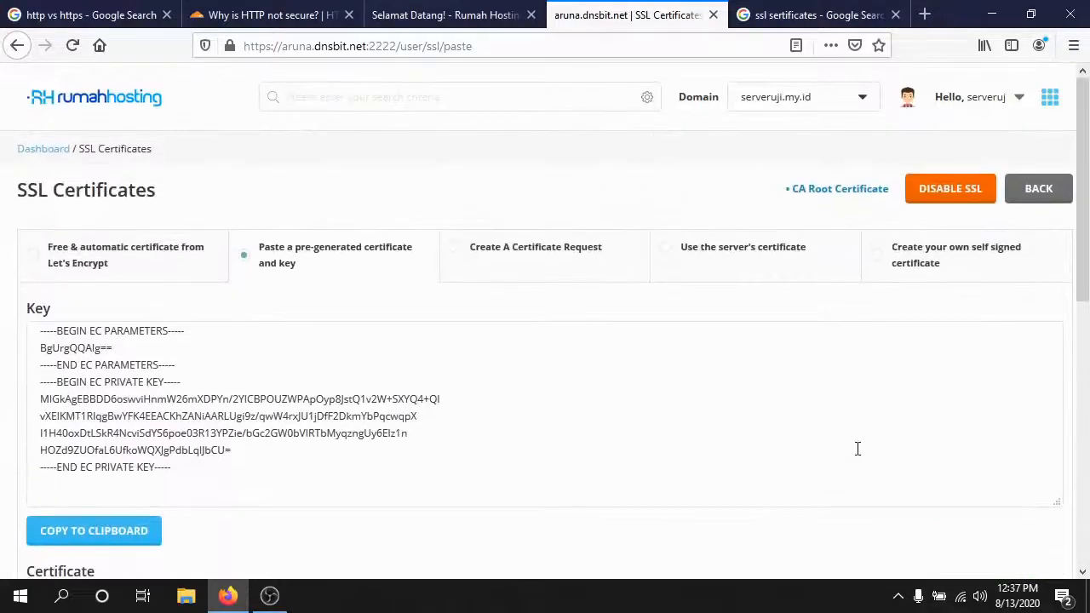
{"action": "scroll", "coordinate": [857, 449], "scroll_direction": "down", "scroll_amount": 2}
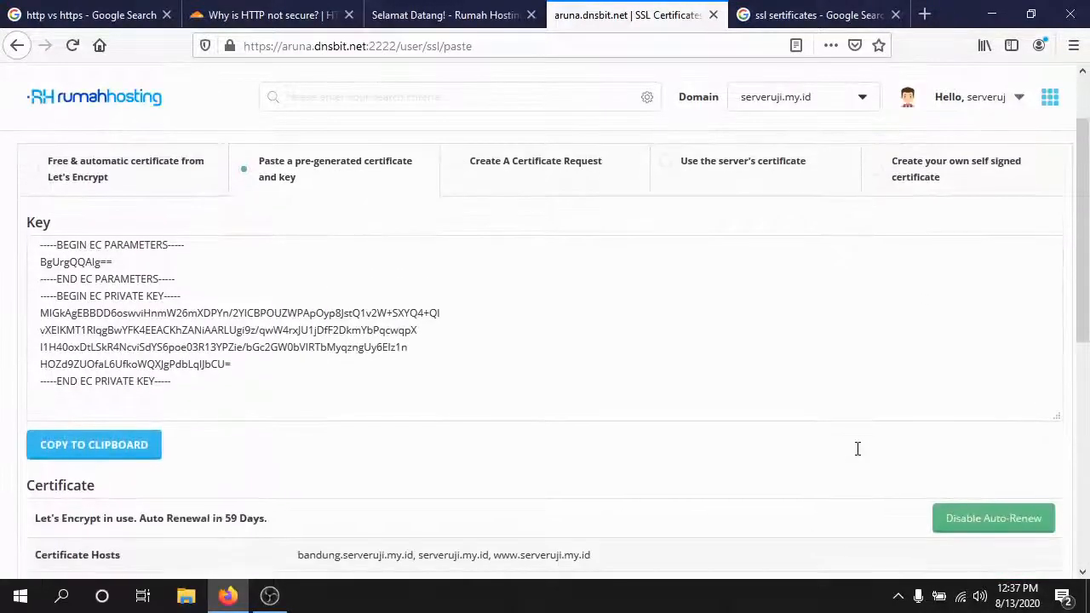
{"action": "scroll", "coordinate": [860, 456], "scroll_direction": "down", "scroll_amount": 6}
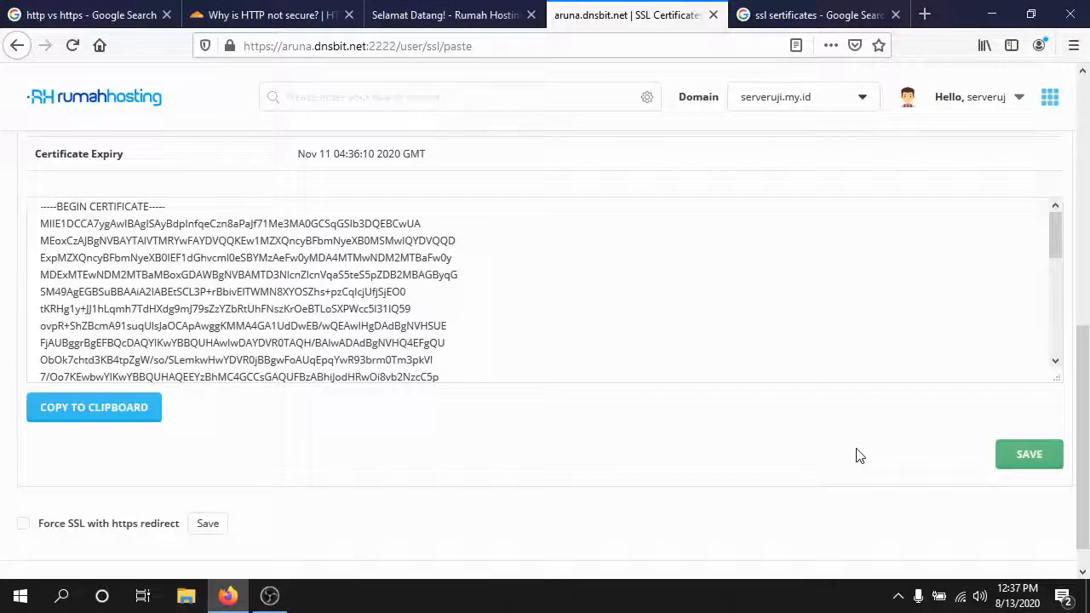
{"action": "scroll", "coordinate": [860, 456], "scroll_direction": "down", "scroll_amount": 1}
{"action": "scroll", "coordinate": [860, 456], "scroll_direction": "up", "scroll_amount": 5}
{"action": "scroll", "coordinate": [860, 455], "scroll_direction": "up", "scroll_amount": 2}
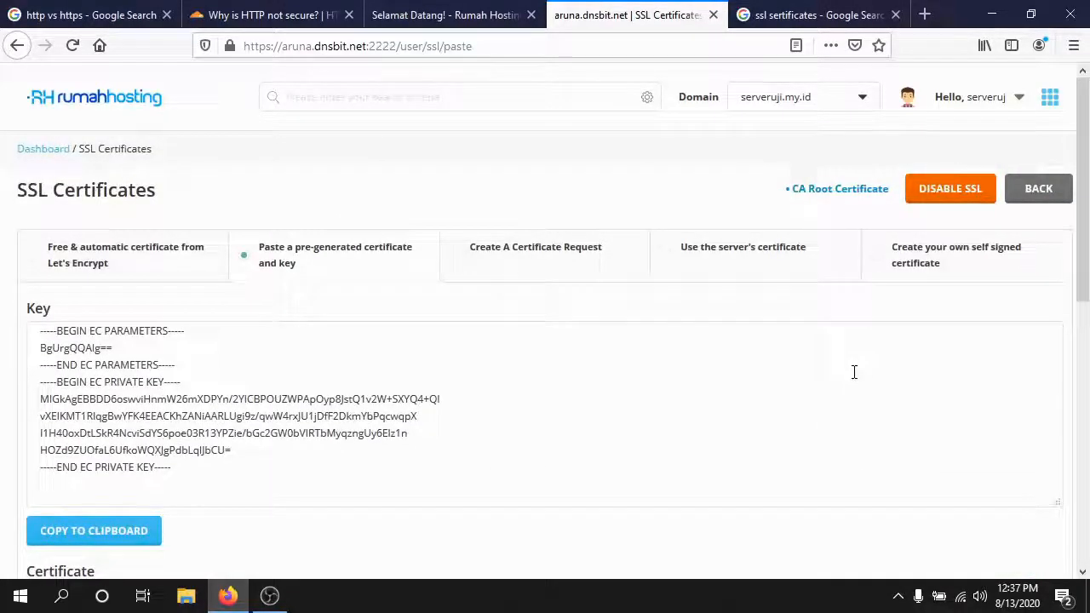
{"action": "left_click", "coordinate": [469, 15]}
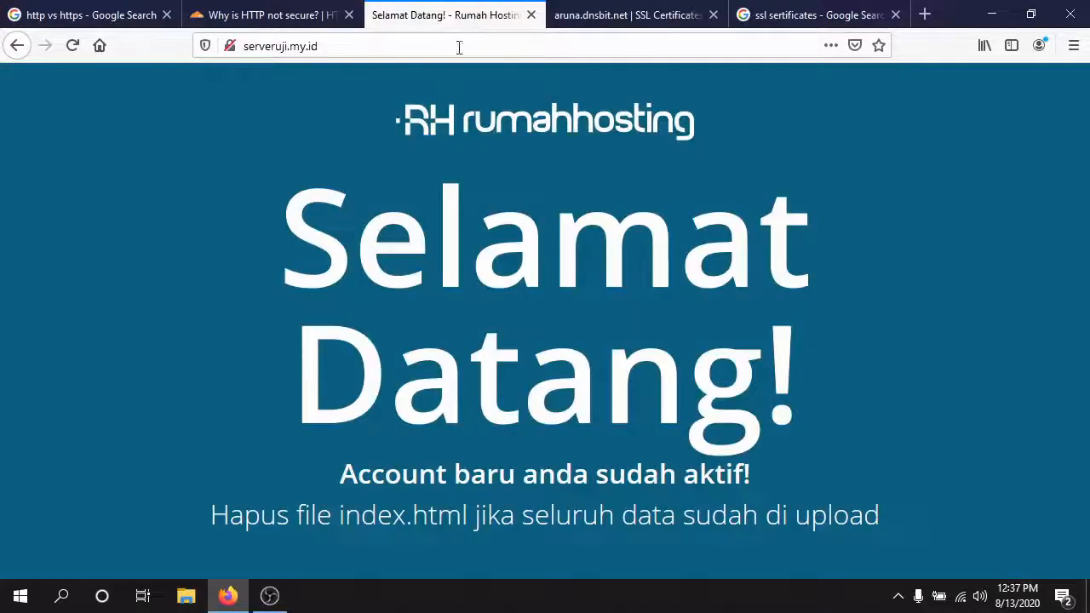
{"action": "left_click", "coordinate": [238, 47]}
{"action": "left_click", "coordinate": [73, 45]}
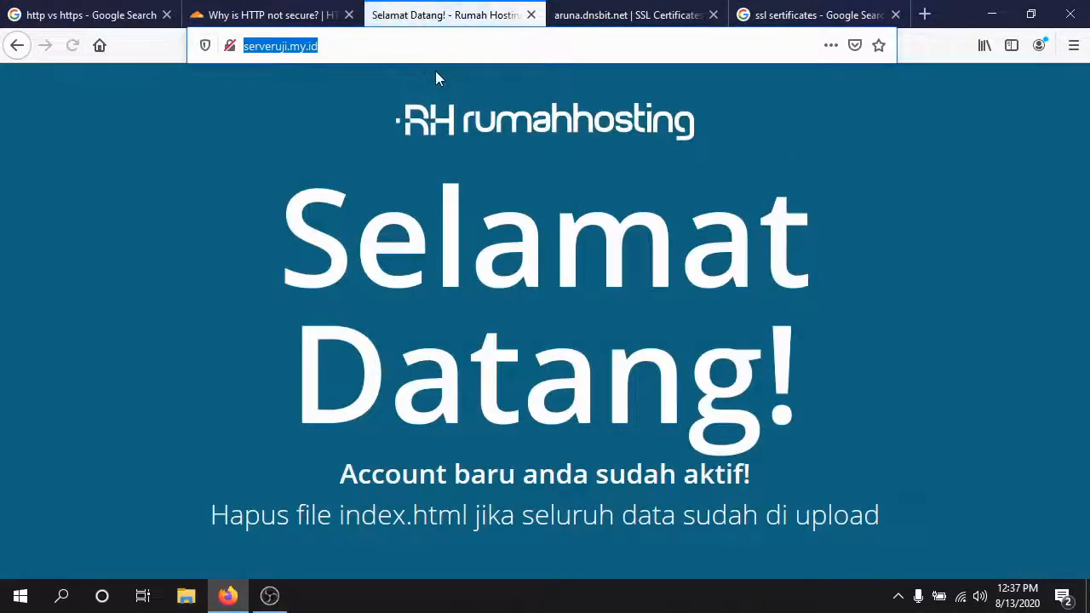
{"action": "left_click", "coordinate": [362, 53]}
{"action": "key", "text": "Left"}
{"action": "key", "text": "Left"}
{"action": "key", "text": "Left"}
{"action": "key", "text": "Left"}
{"action": "key", "text": "Left"}
{"action": "key", "text": "Left"}
{"action": "key", "text": "Left"}
{"action": "key", "text": "Left"}
{"action": "key", "text": "Left"}
{"action": "key", "text": "Left"}
{"action": "key", "text": "Left"}
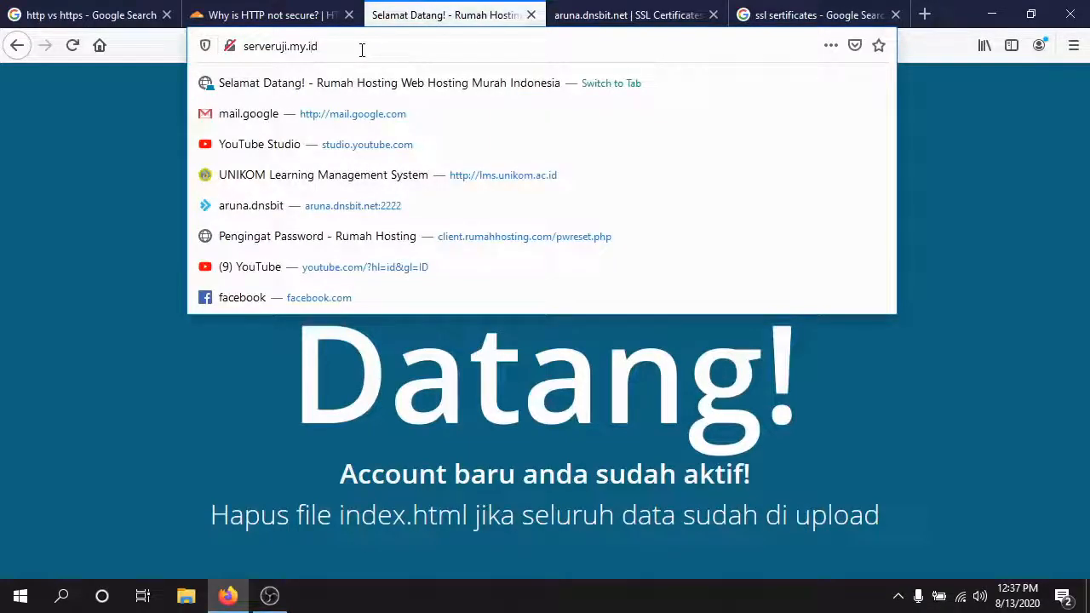
{"action": "type", "text": "https://"}
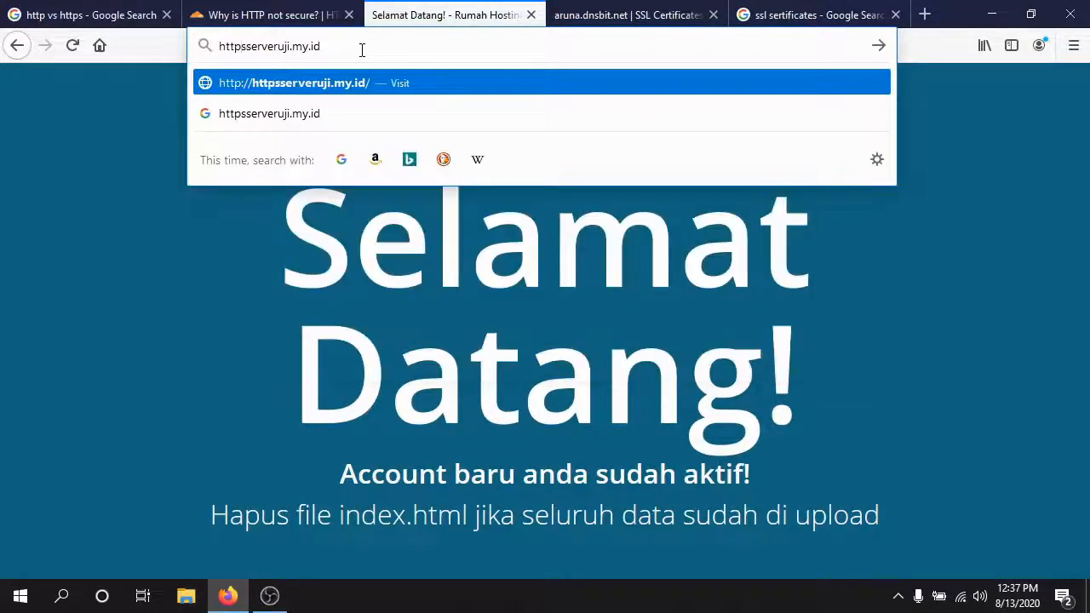
{"action": "key", "text": "Return"}
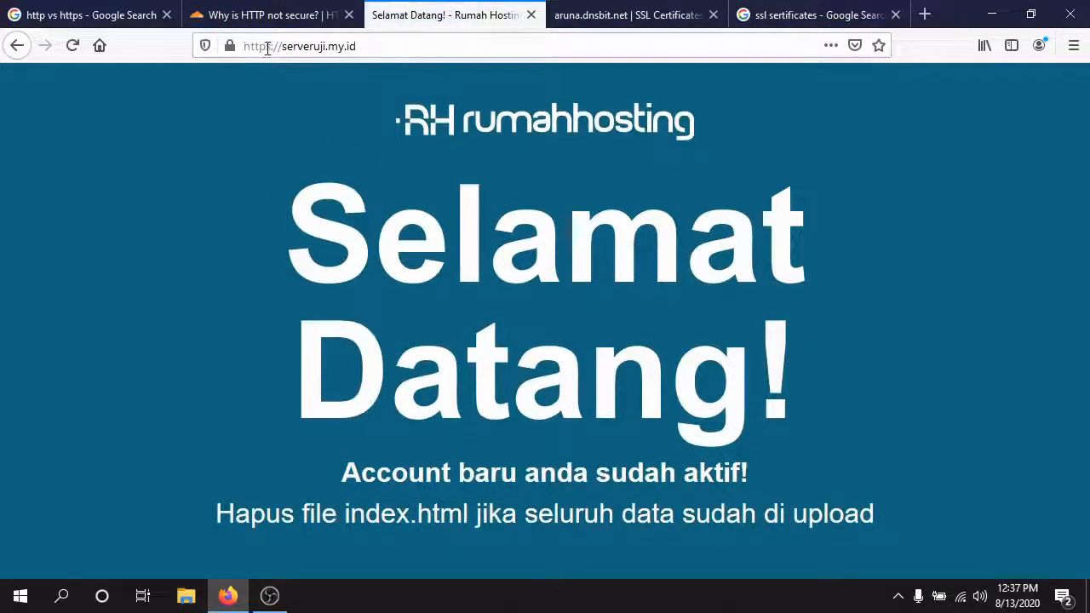
- Check the connection security information for serveruji.my.id and open the site's full certificate
{"action": "left_click", "coordinate": [230, 47]}
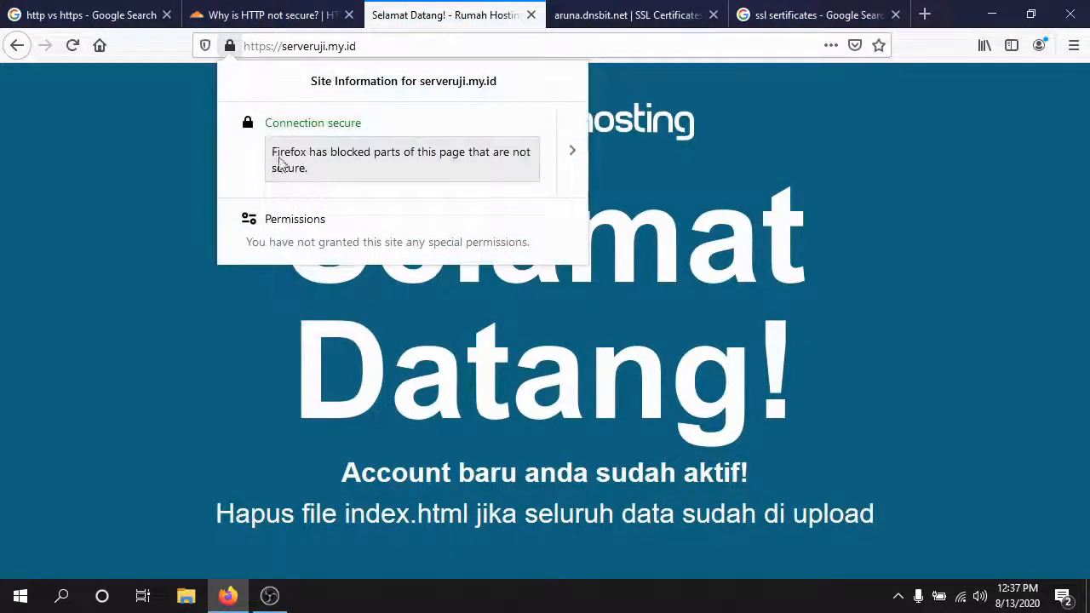
{"action": "left_click", "coordinate": [580, 161]}
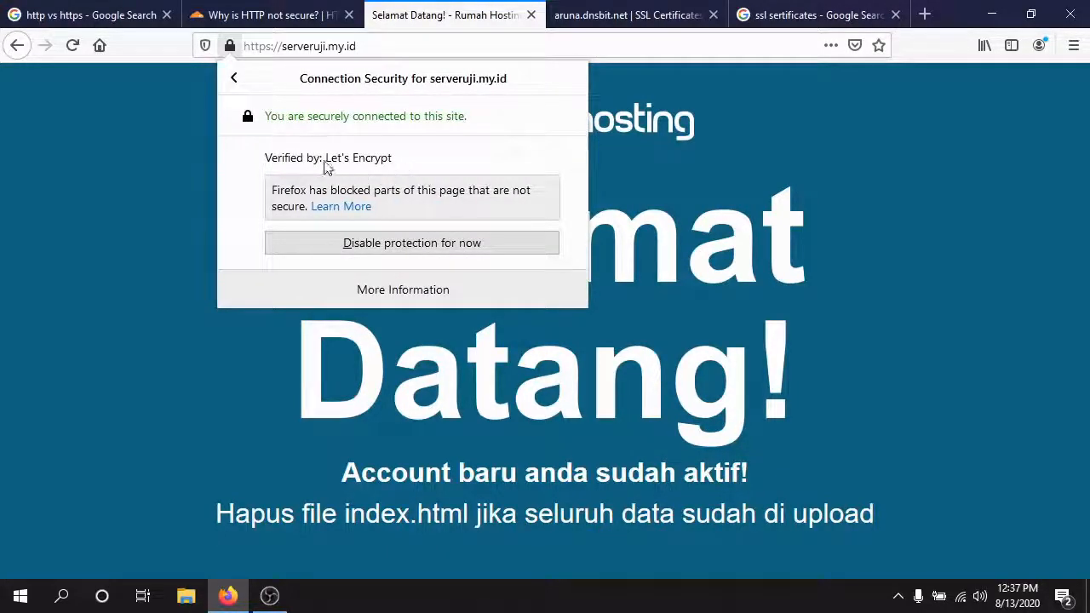
{"action": "left_click", "coordinate": [382, 289]}
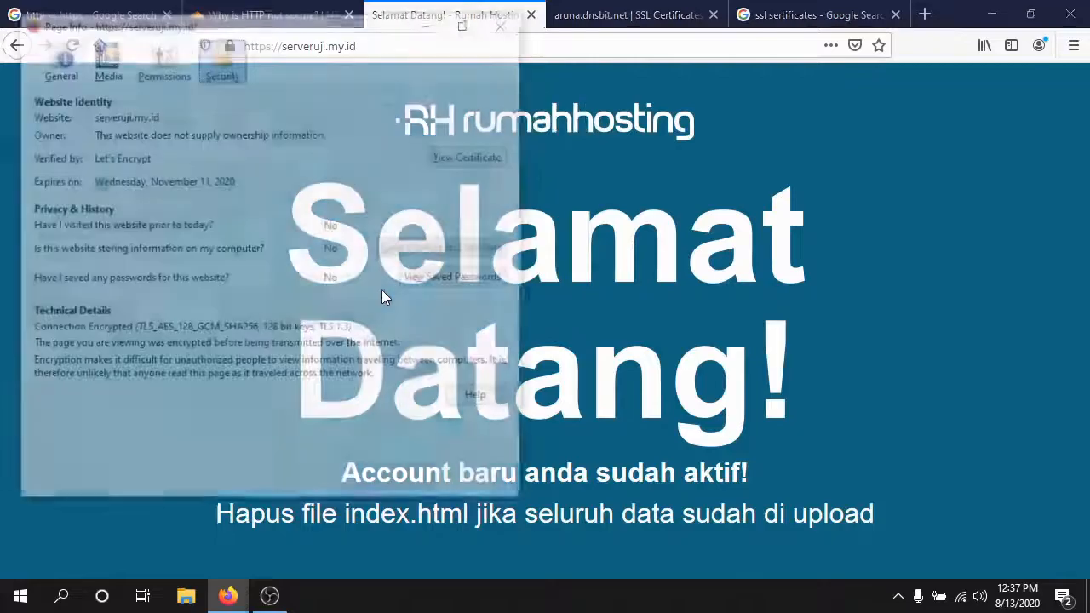
{"action": "left_click", "coordinate": [453, 158]}
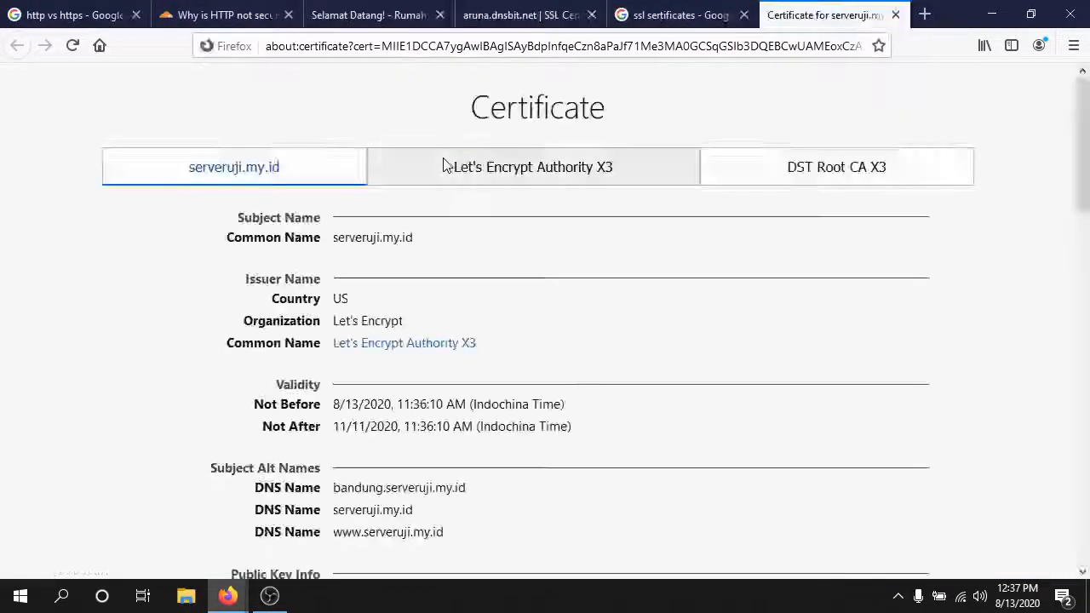
- Examine the certificate's details, highlighting the DNS names it covers under Subject Alt Names
{"action": "scroll", "coordinate": [393, 338], "scroll_direction": "down", "scroll_amount": 2}
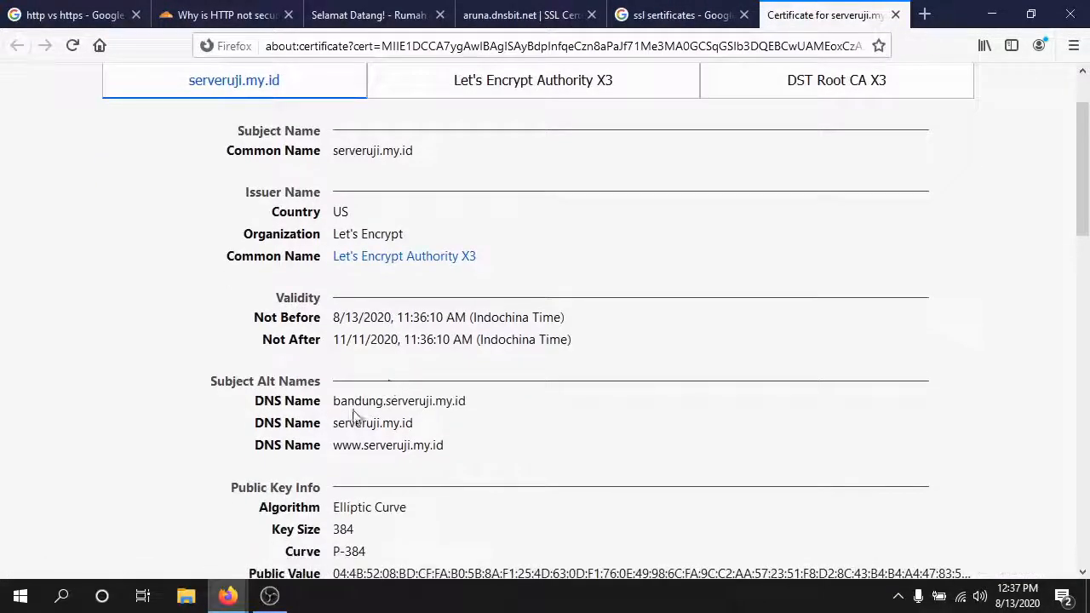
{"action": "left_click_drag", "start_coordinate": [334, 402], "coordinate": [470, 401]}
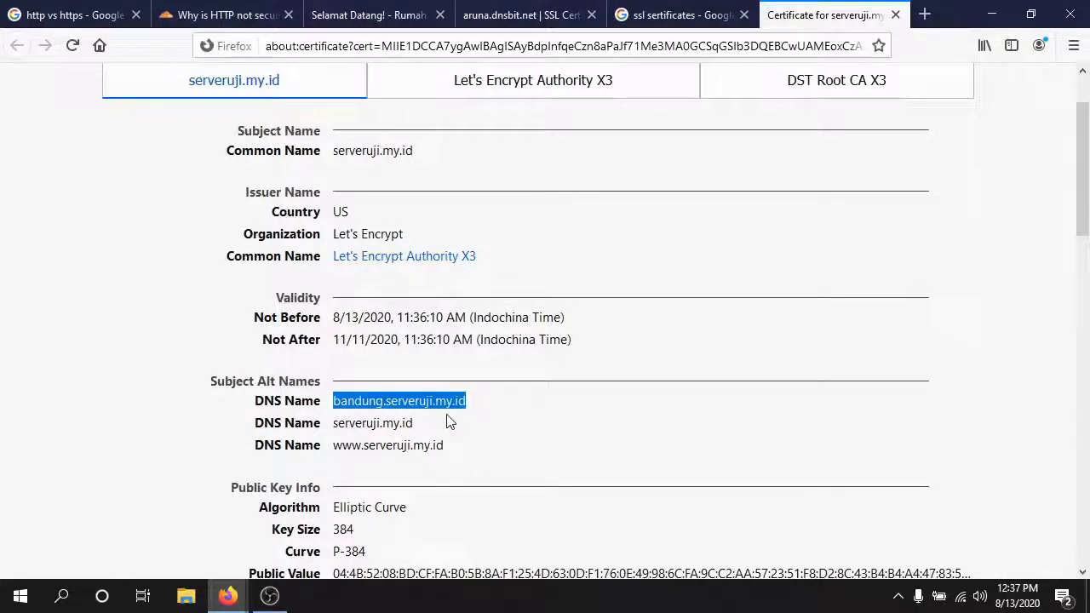
{"action": "scroll", "coordinate": [408, 400], "scroll_direction": "down", "scroll_amount": 2}
{"action": "left_click_drag", "start_coordinate": [337, 340], "coordinate": [444, 359]}
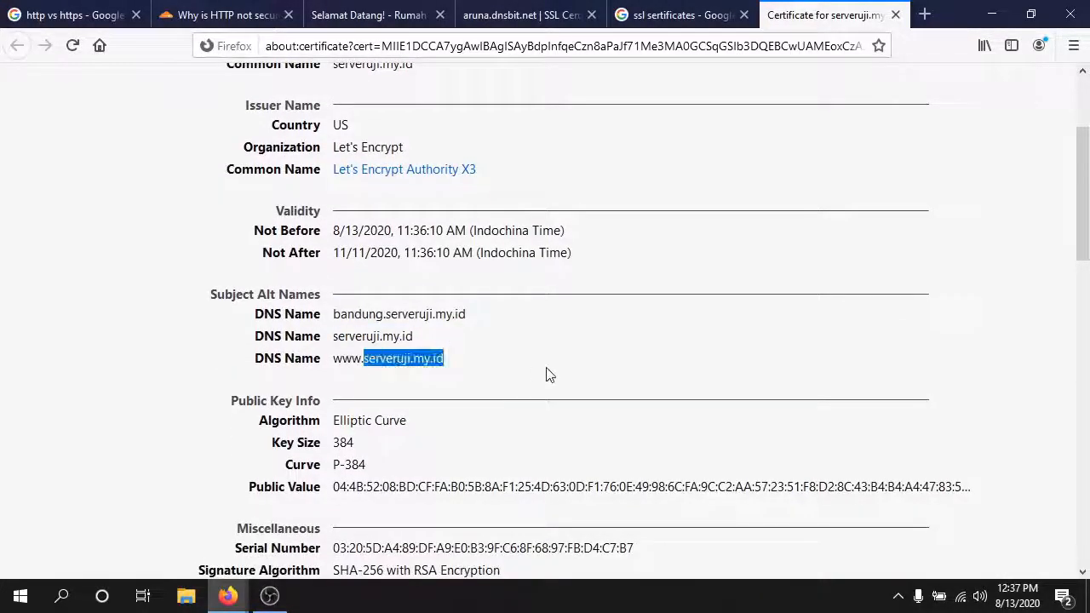
{"action": "scroll", "coordinate": [550, 372], "scroll_direction": "down", "scroll_amount": 6}
{"action": "scroll", "coordinate": [535, 375], "scroll_direction": "down", "scroll_amount": 3}
{"action": "scroll", "coordinate": [523, 366], "scroll_direction": "up", "scroll_amount": 9}
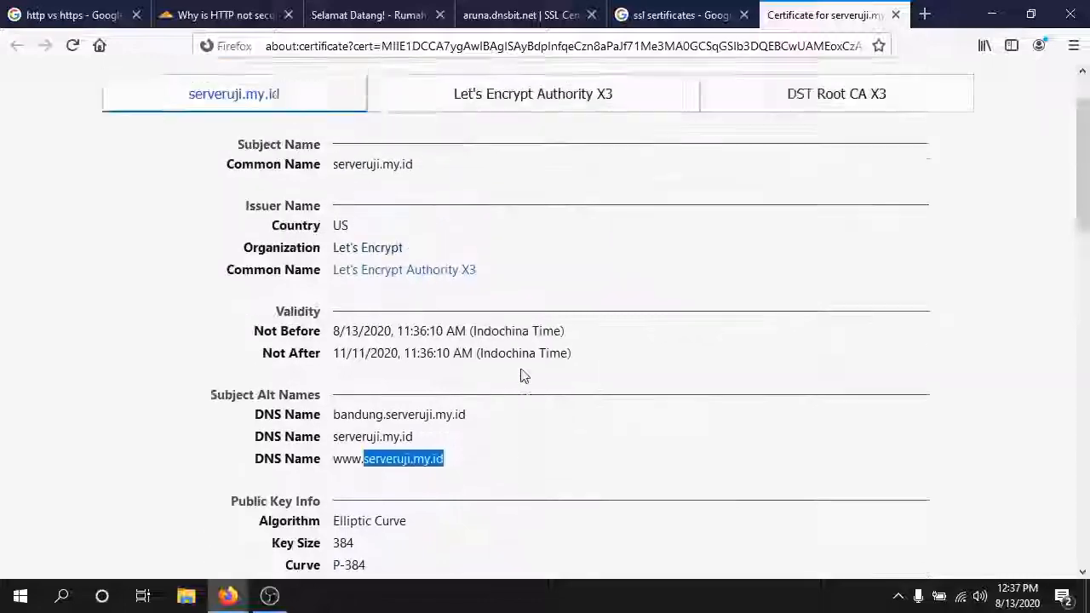
- Return to the SSL Certificates page in DirectAdmin
{"action": "left_click", "coordinate": [509, 17]}
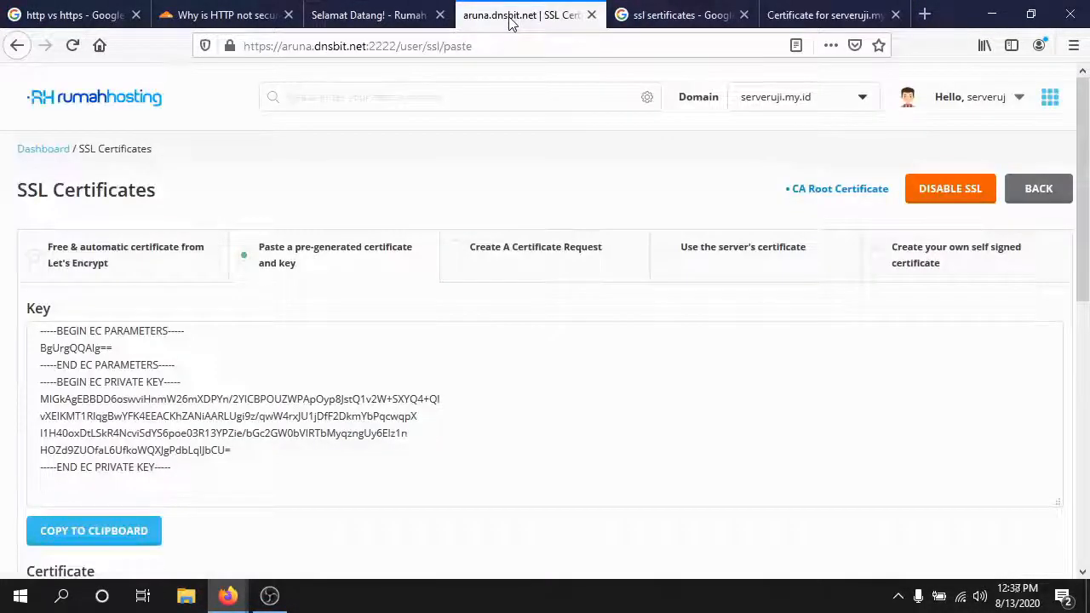